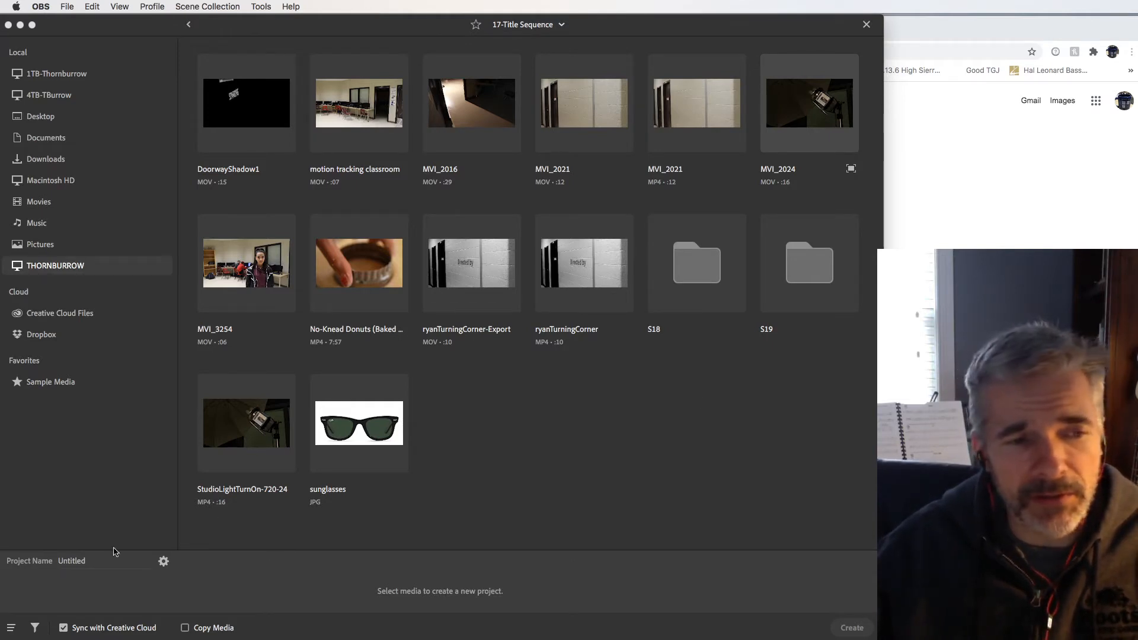
Step: Create a new project from the MVI_2016 clip, keeping the project name Untitled
{"action": "left_click", "coordinate": [88, 568]}
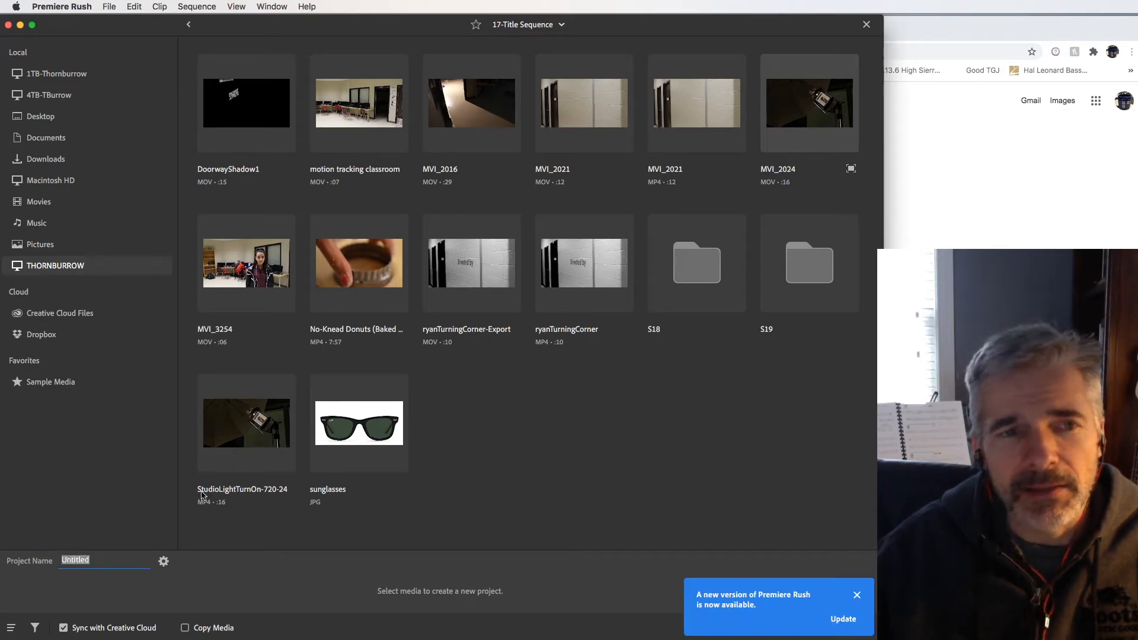
{"action": "left_click", "coordinate": [472, 116]}
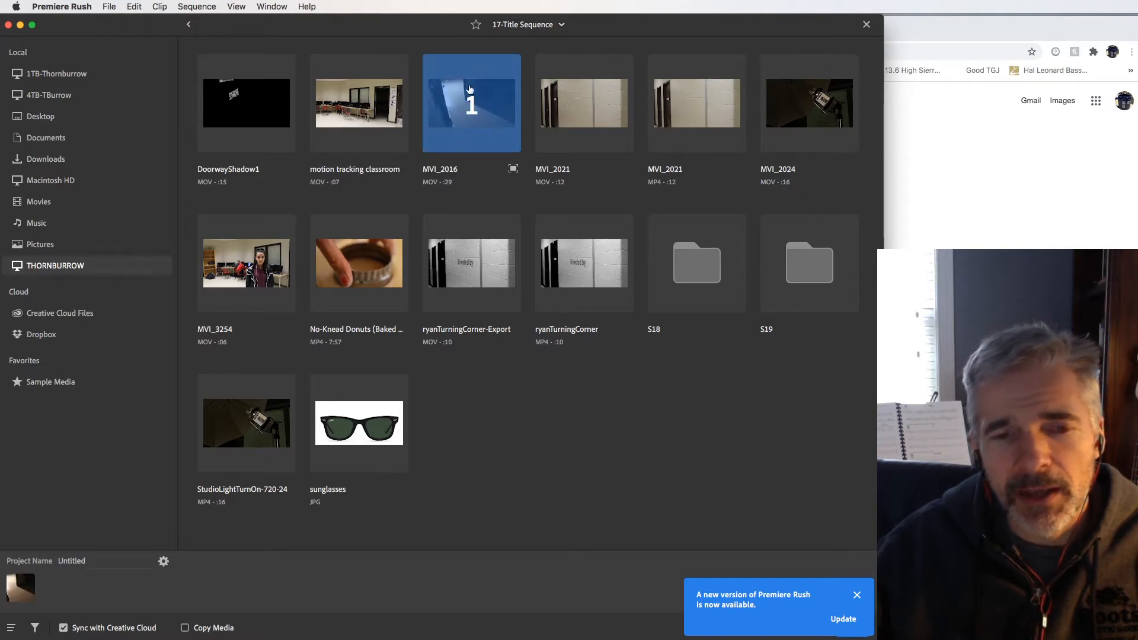
{"action": "left_click", "coordinate": [857, 594]}
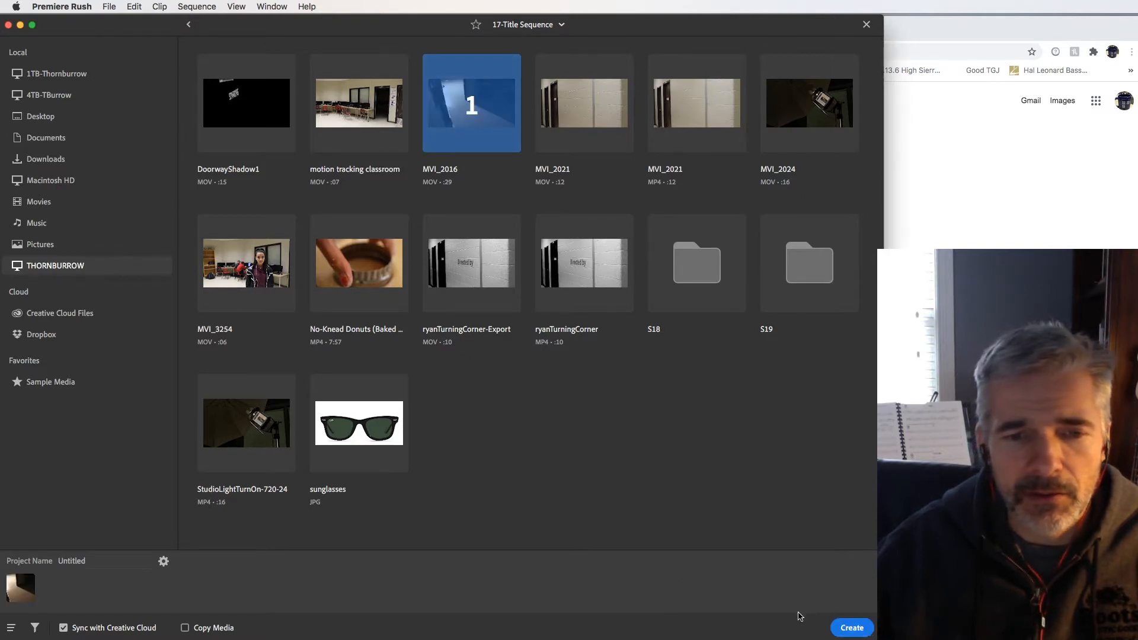
{"action": "left_click", "coordinate": [851, 628]}
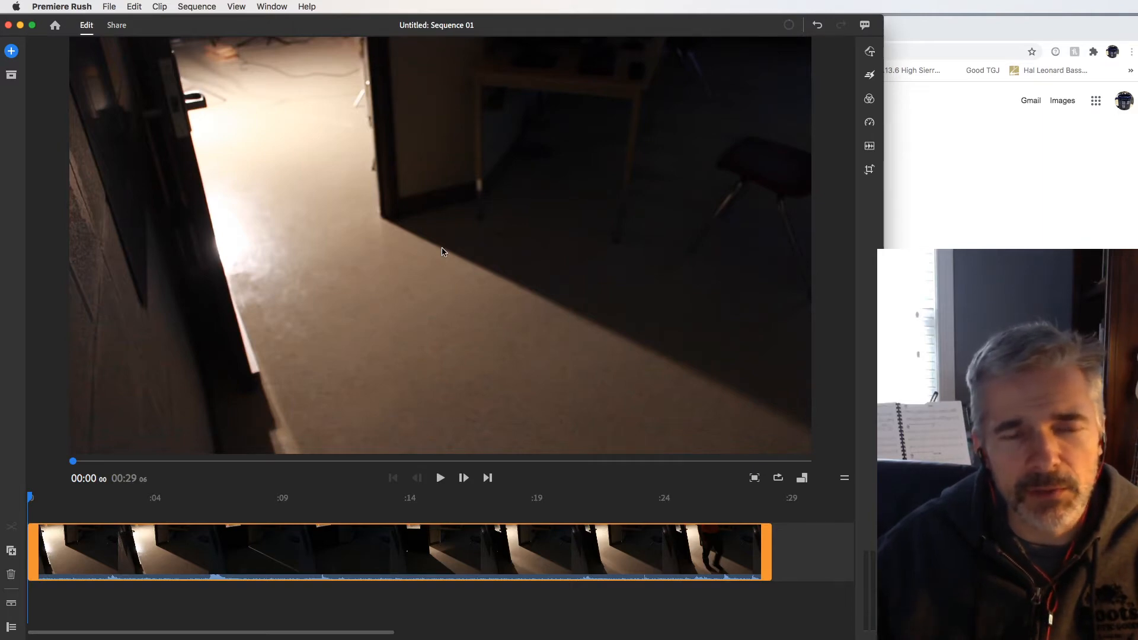
Step: Play through the clip to find the start point, then trim its beginning to about 00:10:06
{"action": "left_click", "coordinate": [440, 478]}
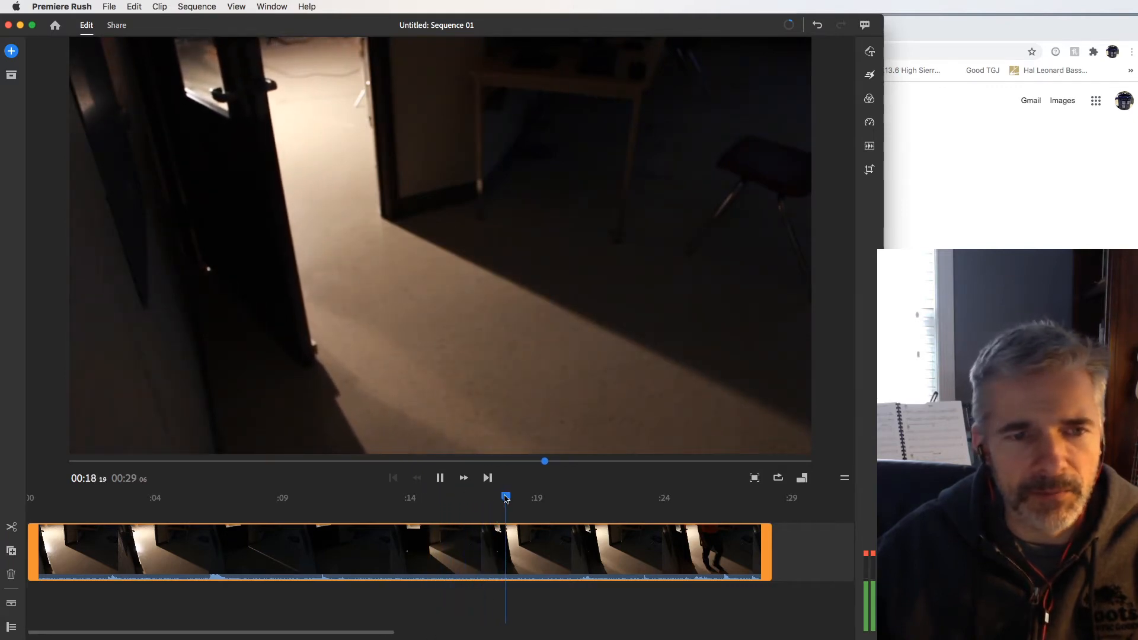
{"action": "left_click", "coordinate": [505, 496]}
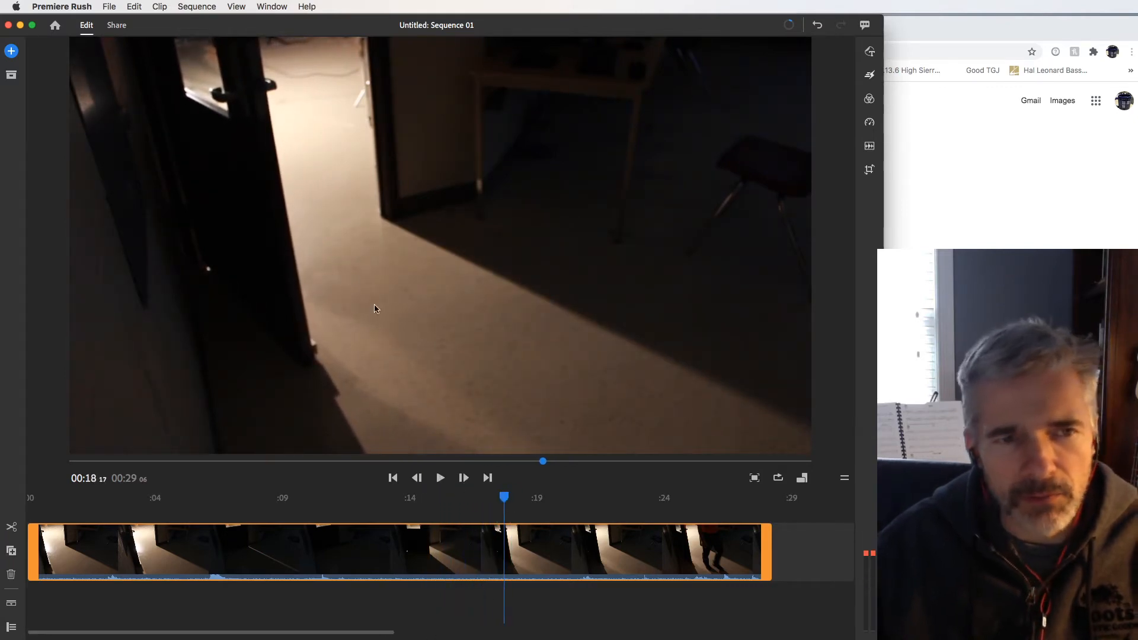
{"action": "left_click_drag", "start_coordinate": [506, 501], "coordinate": [291, 506]}
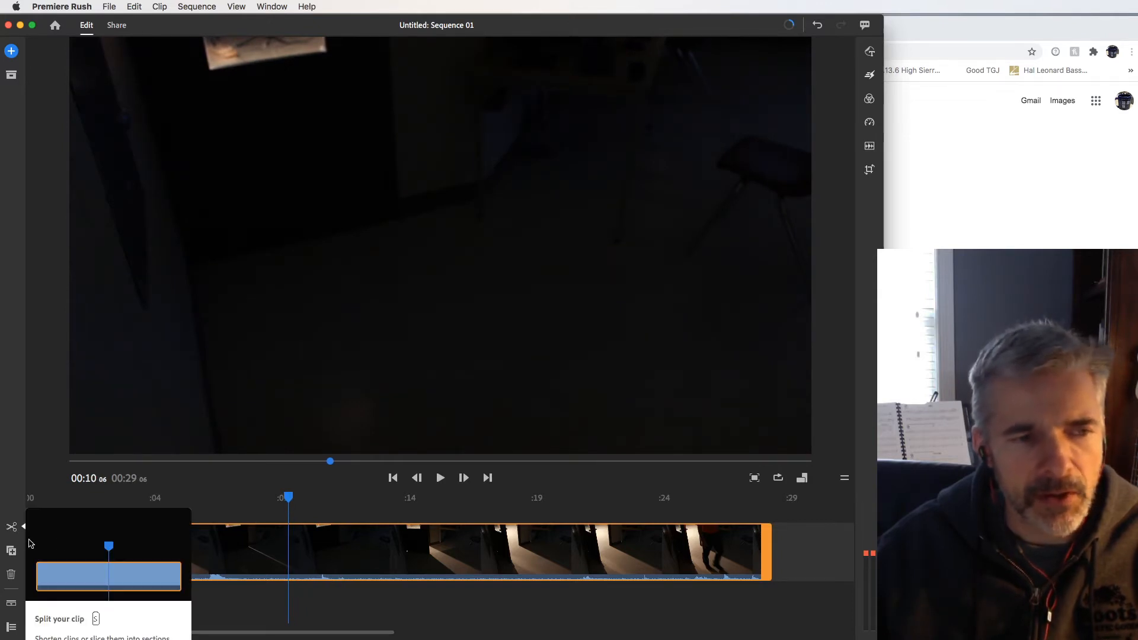
{"action": "left_click_drag", "start_coordinate": [36, 546], "coordinate": [292, 559]}
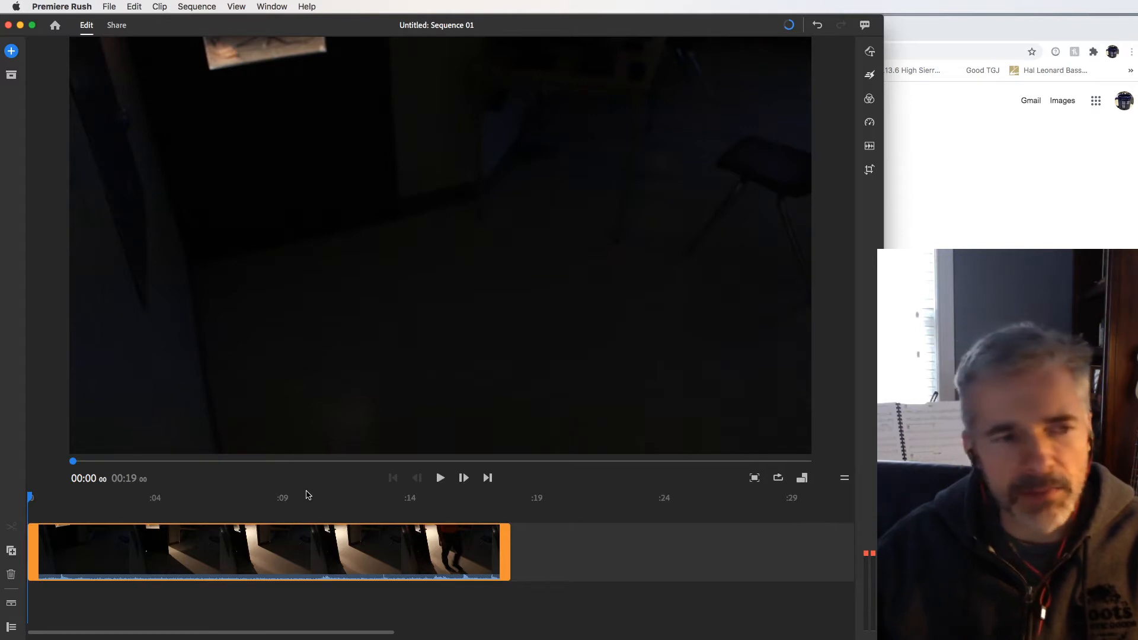
Step: Show the timeline's track controls and place the playhead at 00:10:21, where the door stands open
{"action": "left_click", "coordinate": [11, 627]}
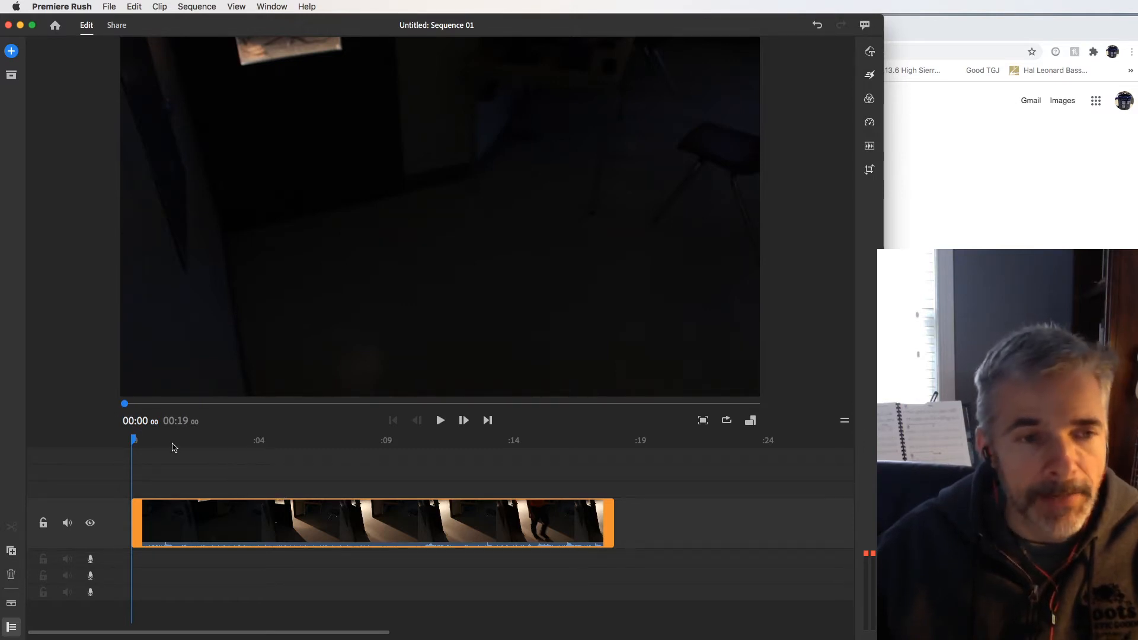
{"action": "left_click_drag", "start_coordinate": [134, 443], "coordinate": [471, 442]}
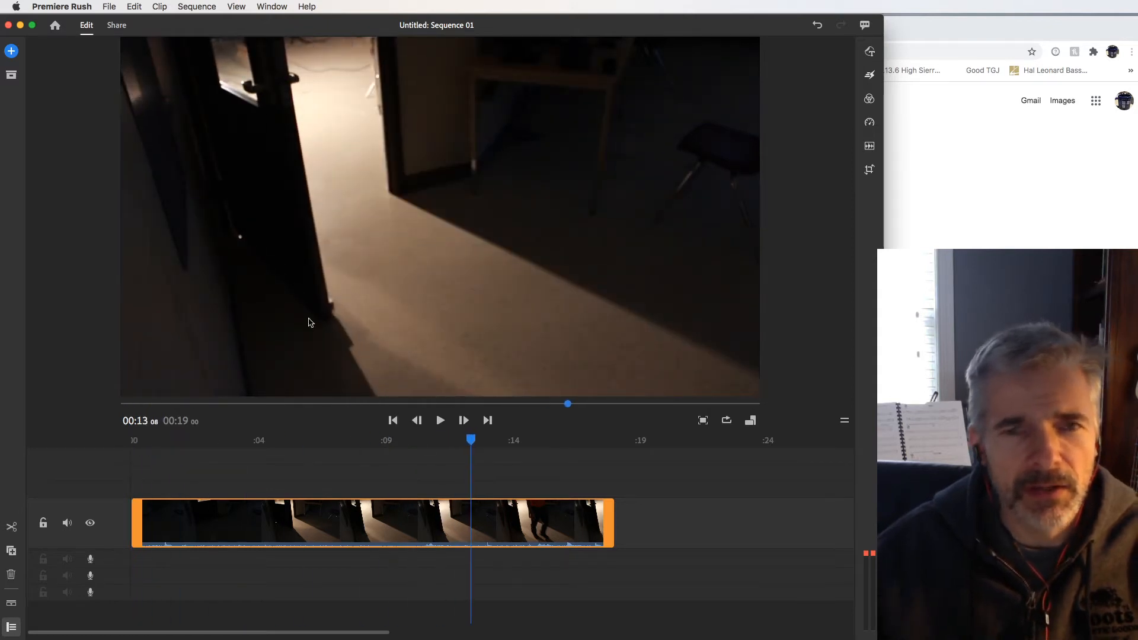
{"action": "left_click_drag", "start_coordinate": [472, 444], "coordinate": [408, 438]}
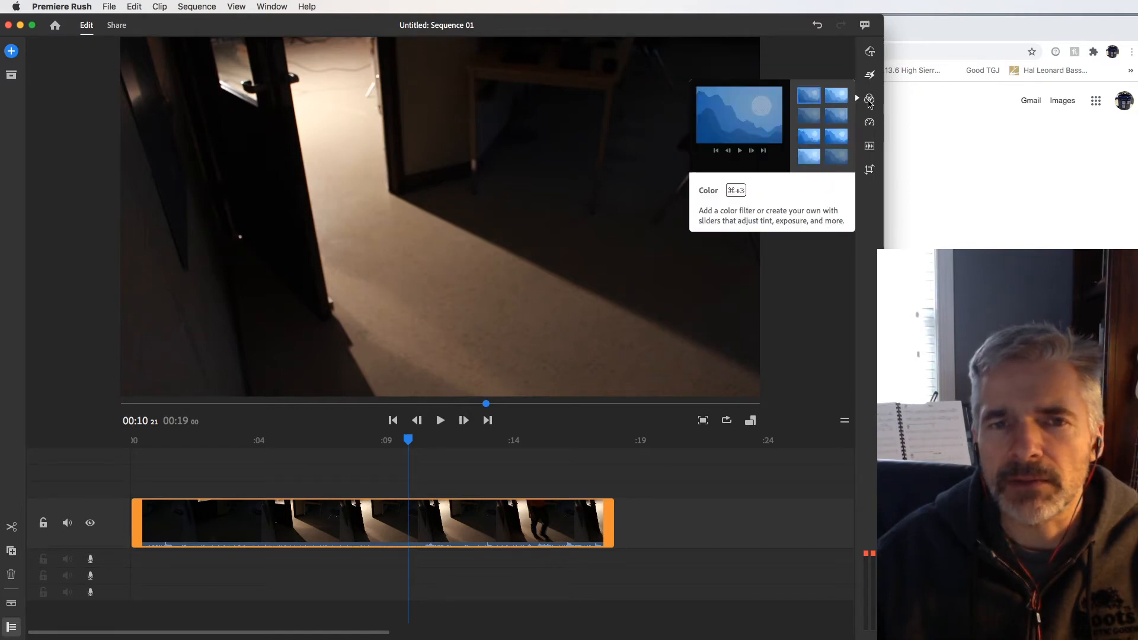
Step: Turn the clip black and white by setting its colour Temp to 3 and Saturation to 0
{"action": "left_click", "coordinate": [869, 101]}
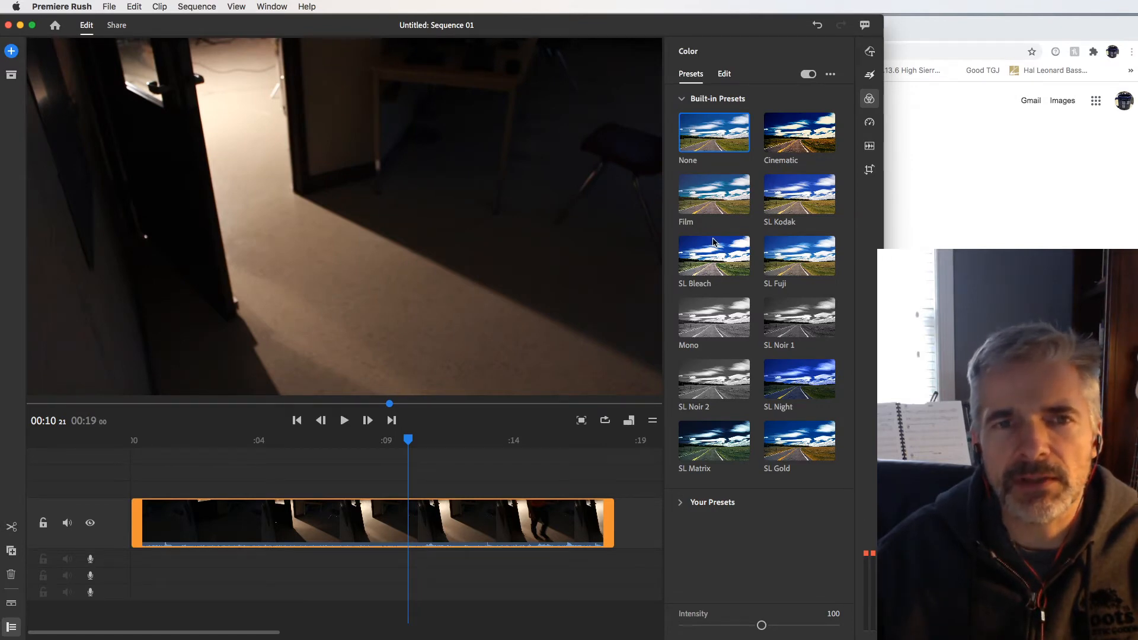
{"action": "left_click", "coordinate": [724, 76]}
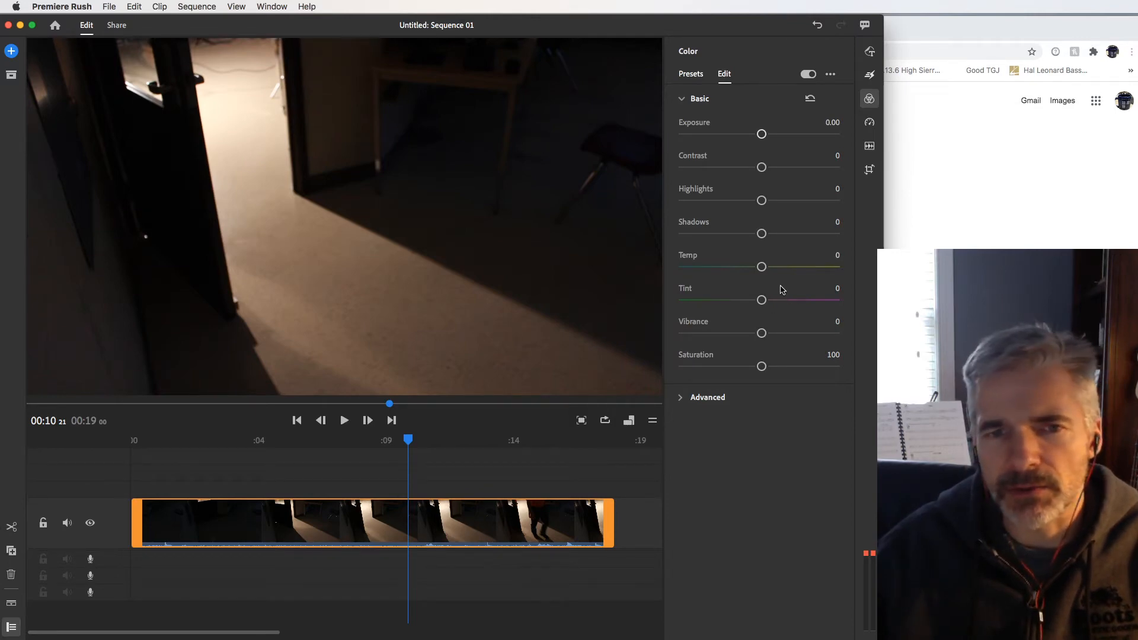
{"action": "mouse_move", "coordinate": [761, 267]}
{"action": "left_mouse_down"}
{"action": "mouse_move", "coordinate": [824, 267]}
{"action": "mouse_move", "coordinate": [651, 270]}
{"action": "mouse_move", "coordinate": [763, 269]}
{"action": "left_mouse_up"}
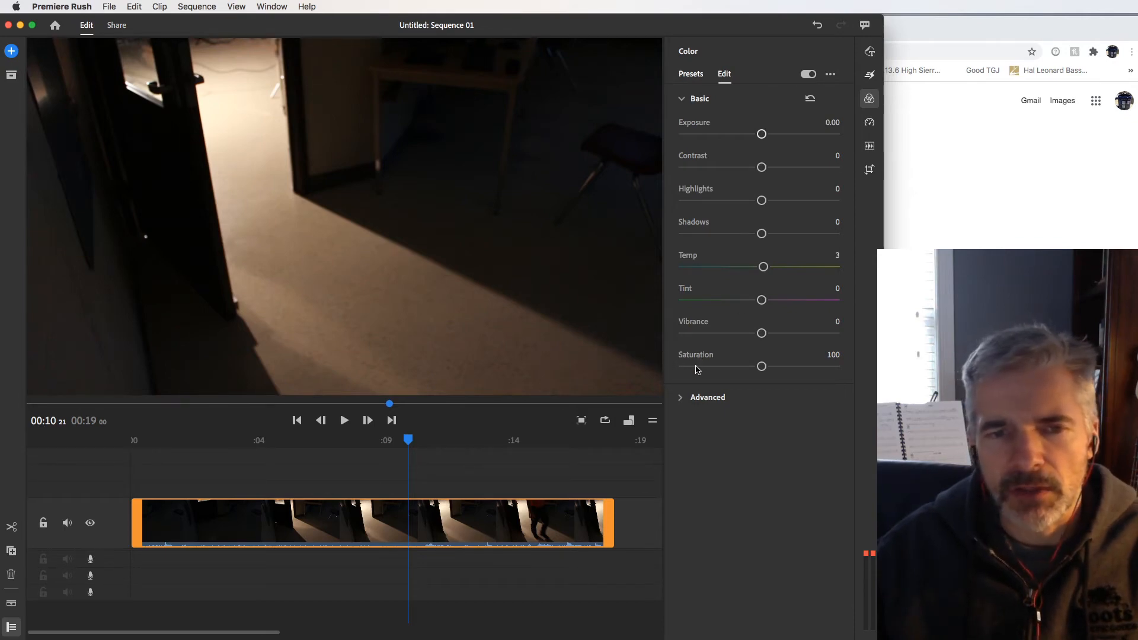
{"action": "left_click_drag", "start_coordinate": [761, 368], "coordinate": [630, 359]}
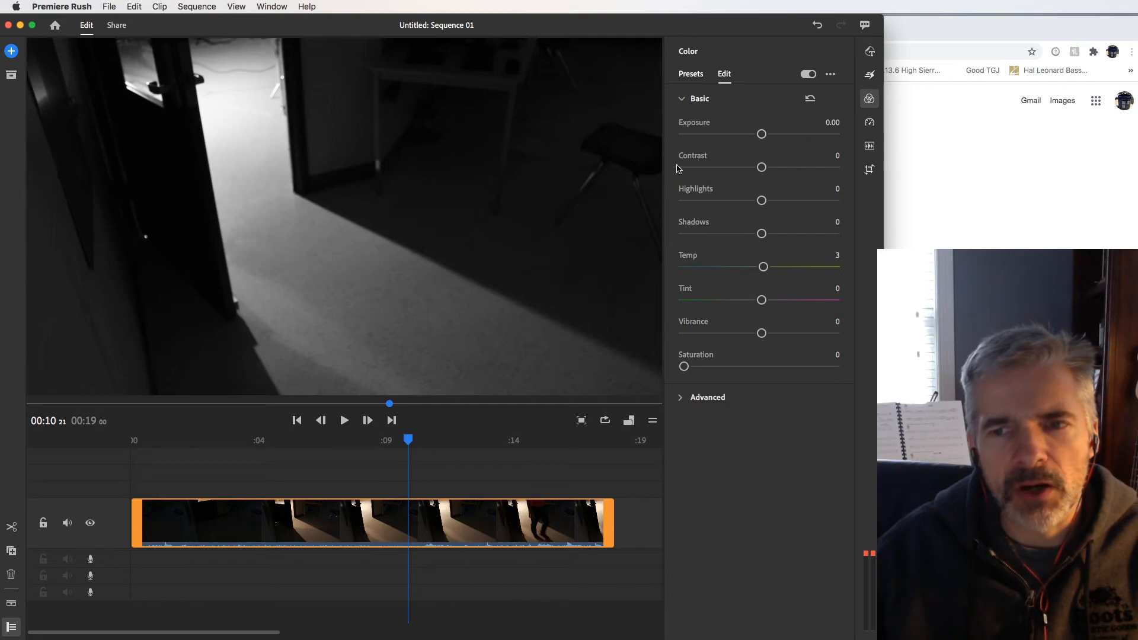
Step: Try the maximum Contrast on the clip, then set Contrast to 3, Shadows to -49 and Highlights to 84
{"action": "left_click_drag", "start_coordinate": [761, 167], "coordinate": [847, 172]}
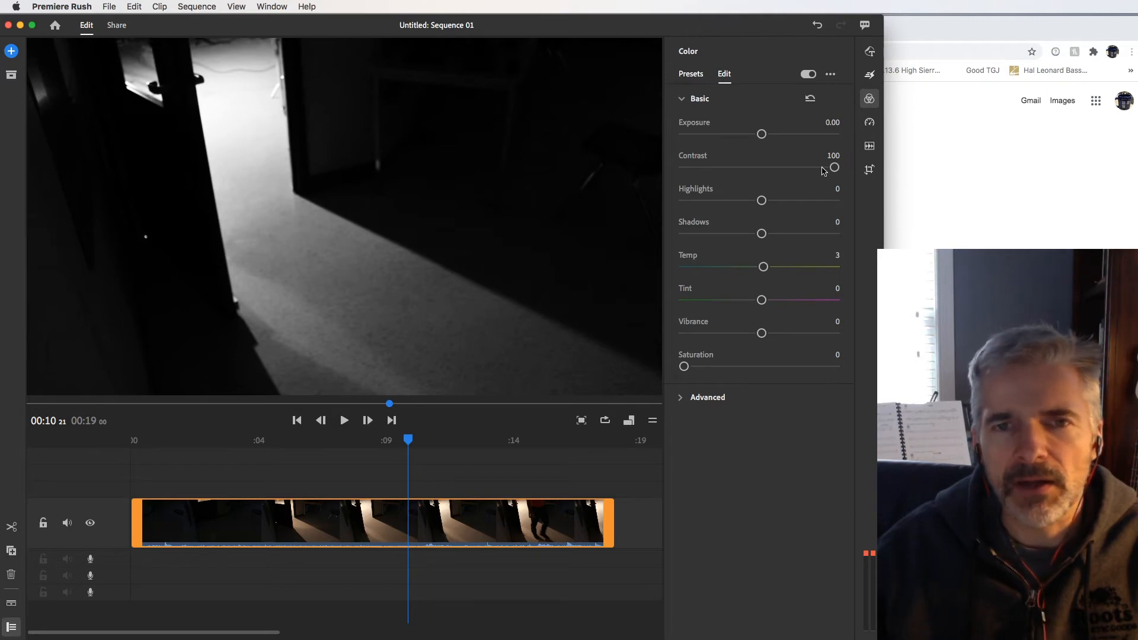
{"action": "left_click_drag", "start_coordinate": [834, 168], "coordinate": [763, 172]}
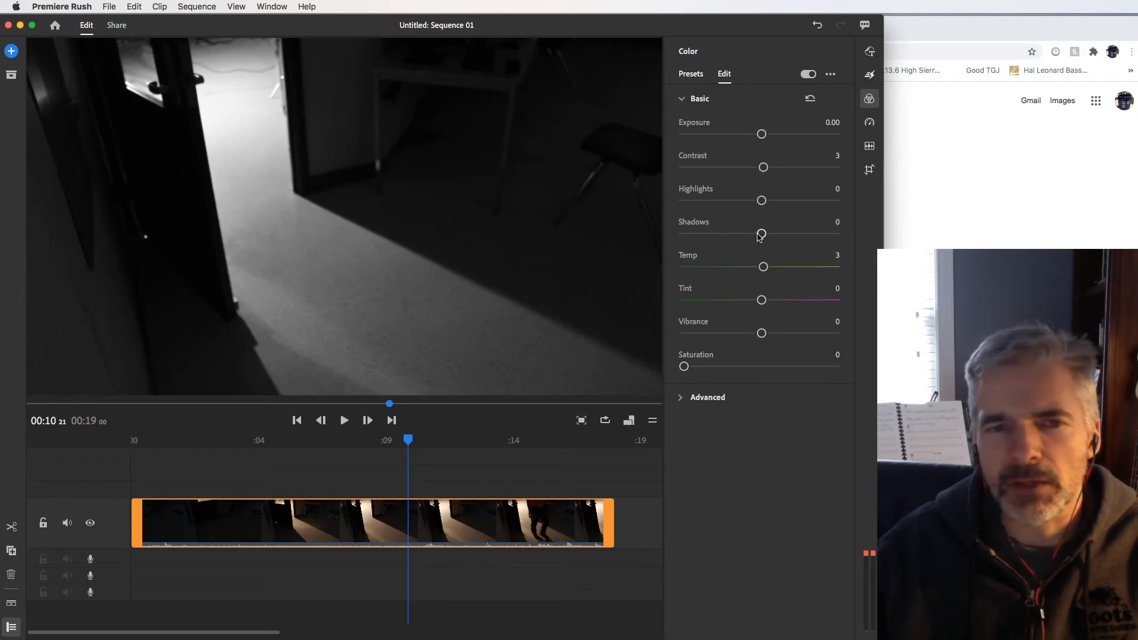
{"action": "left_click_drag", "start_coordinate": [762, 234], "coordinate": [723, 236]}
{"action": "left_click_drag", "start_coordinate": [762, 200], "coordinate": [822, 200]}
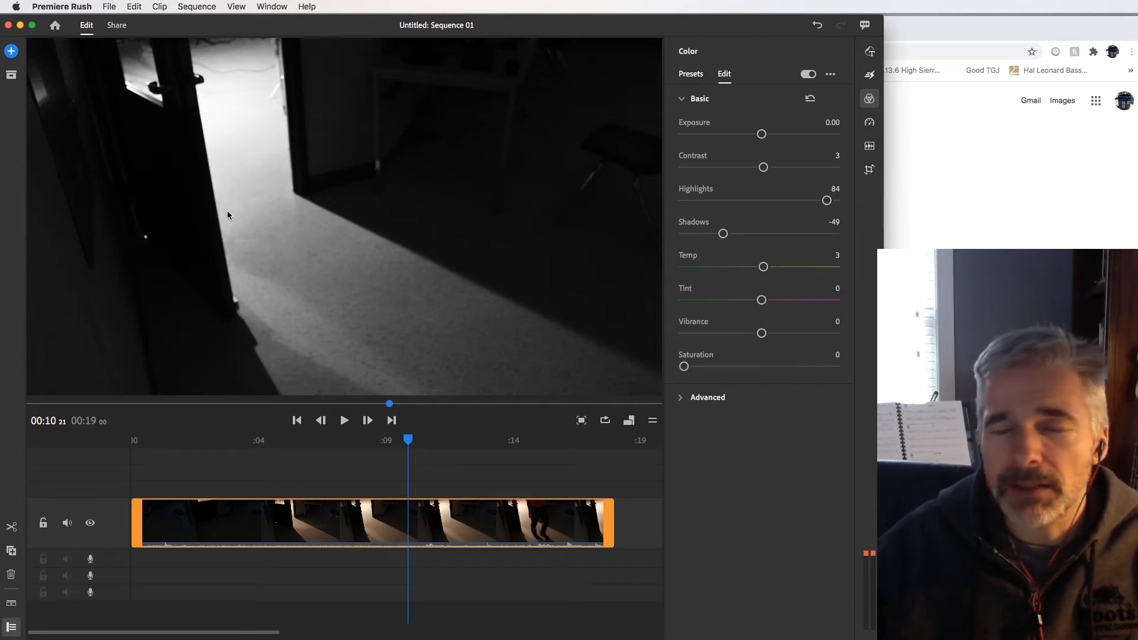
Step: Add the basic title-and-subtitle graphic on the track above the video, spanning the playhead
{"action": "left_click", "coordinate": [869, 52]}
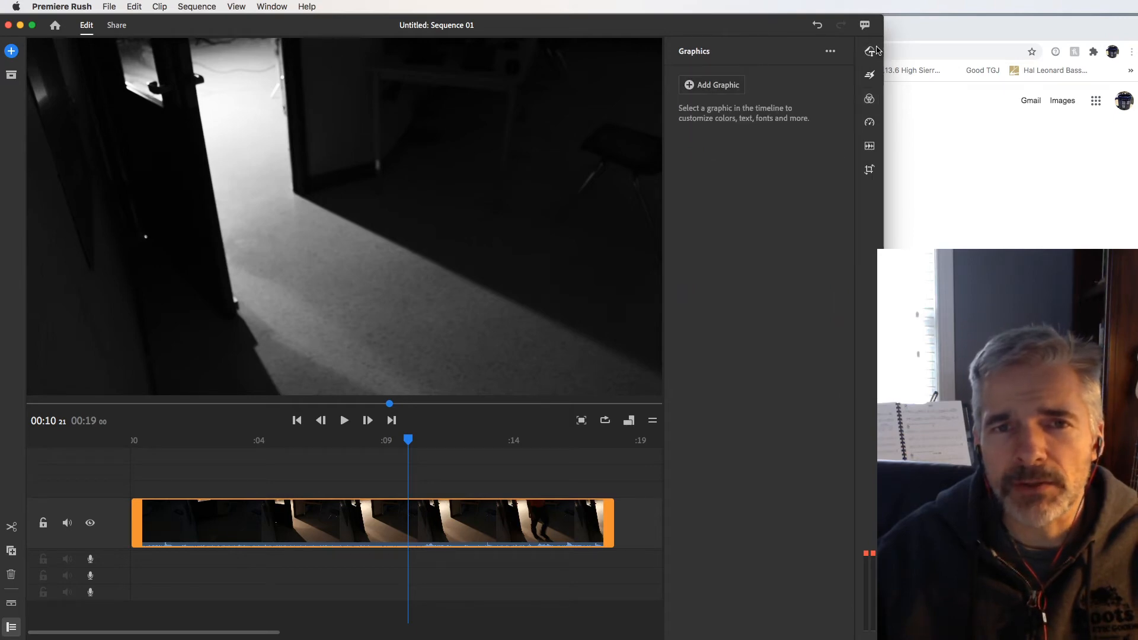
{"action": "left_click", "coordinate": [687, 86]}
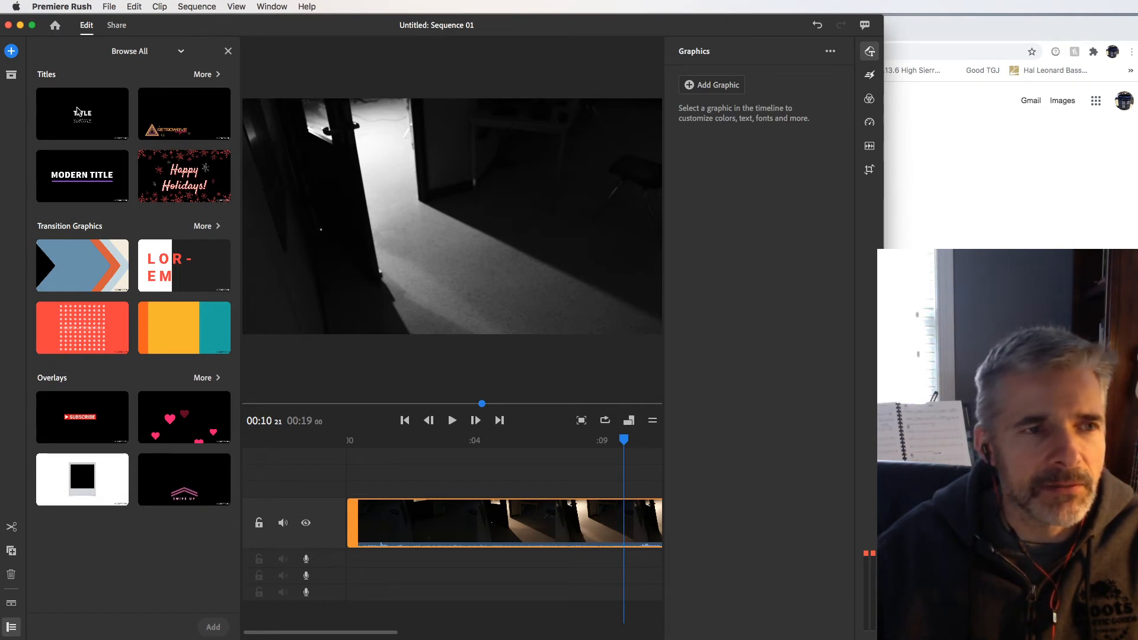
{"action": "left_click_drag", "start_coordinate": [77, 113], "coordinate": [513, 487]}
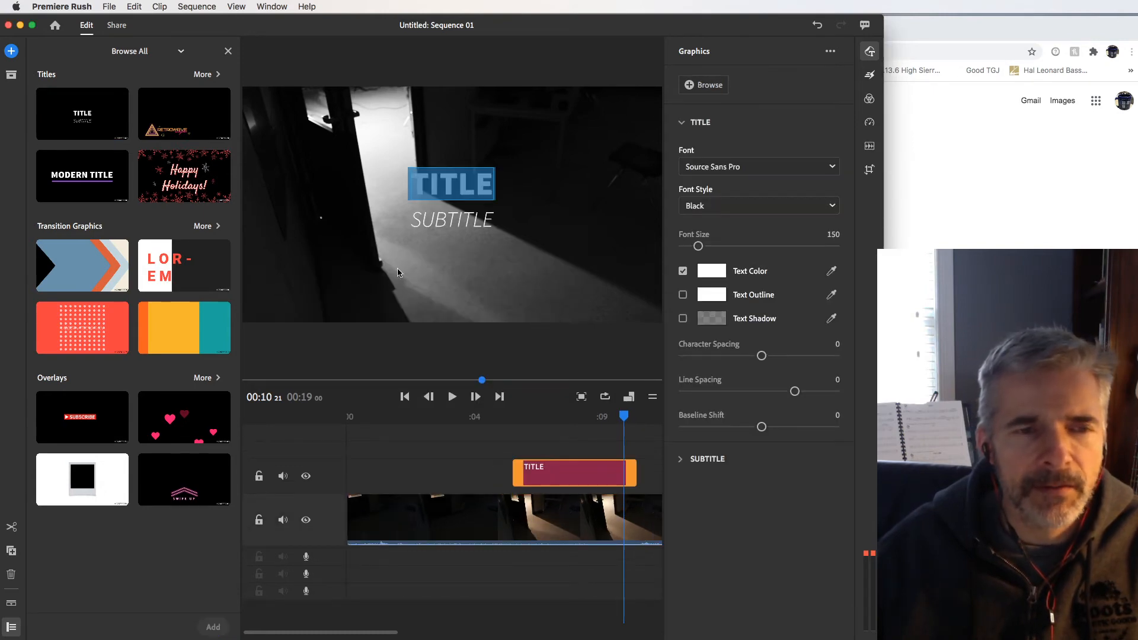
Step: Delete the subtitle text from the title graphic
{"action": "left_click", "coordinate": [443, 217]}
{"action": "left_click", "coordinate": [448, 221]}
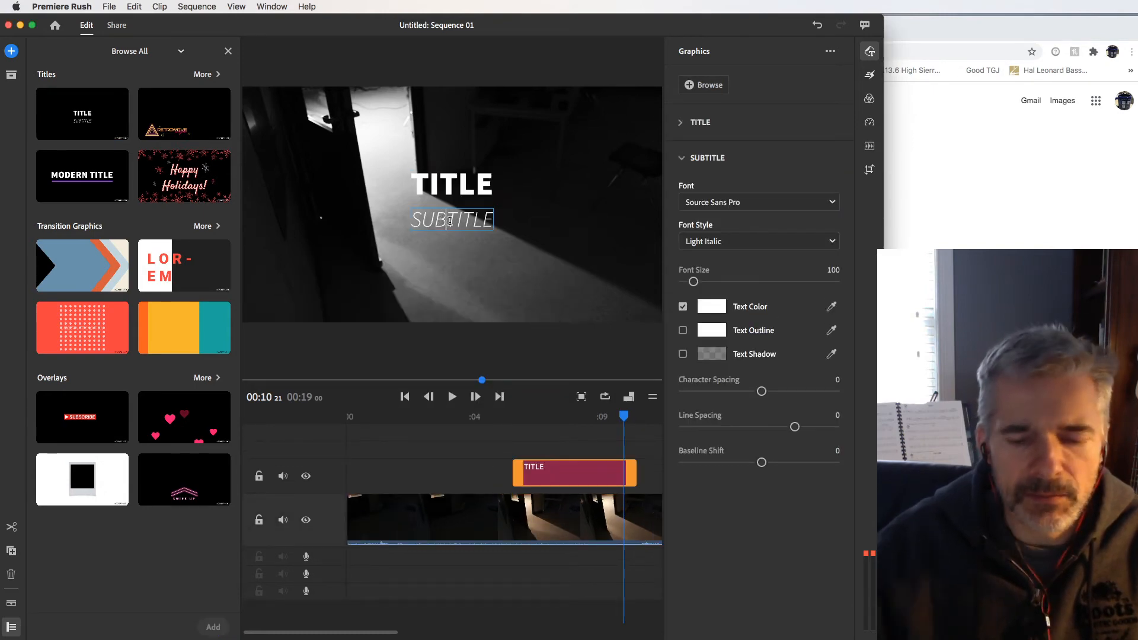
{"action": "key", "text": "BackSpace"}
{"action": "key", "text": "super+a"}
{"action": "key", "text": "BackSpace"}
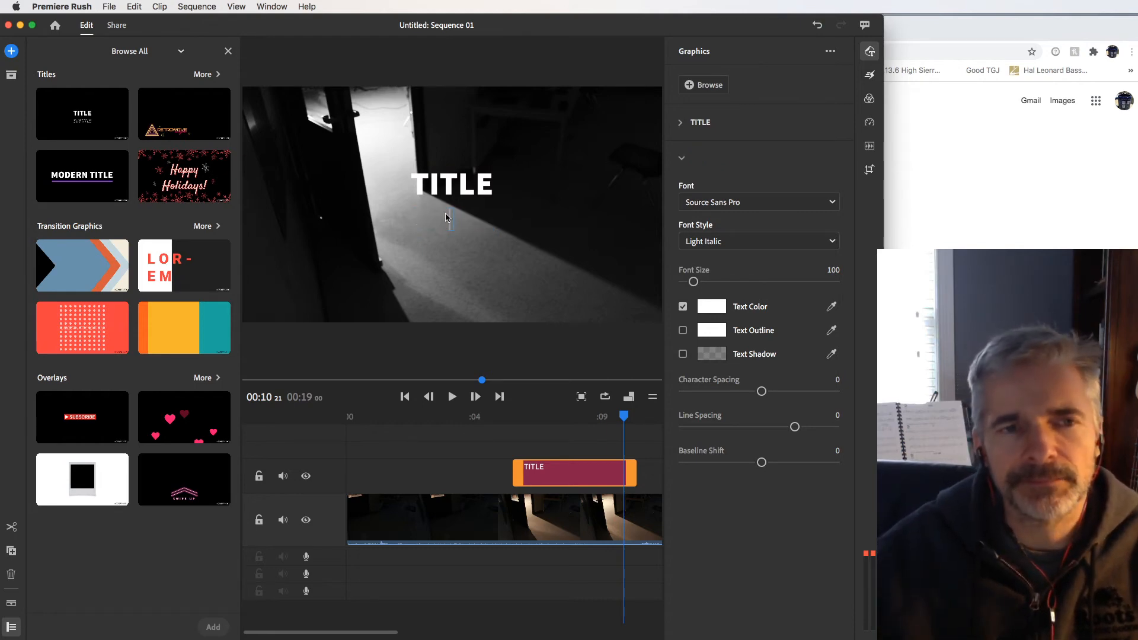
Step: Replace the main title text with the credited person's honorific and surname in capitals
{"action": "left_click", "coordinate": [443, 184]}
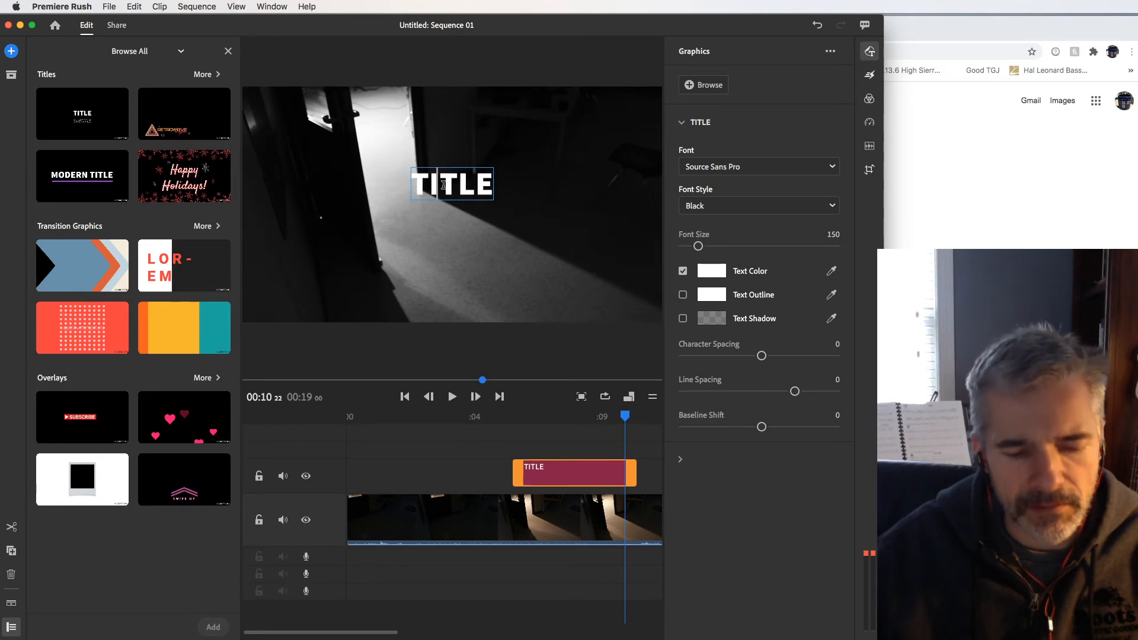
{"action": "key", "text": "super+a"}
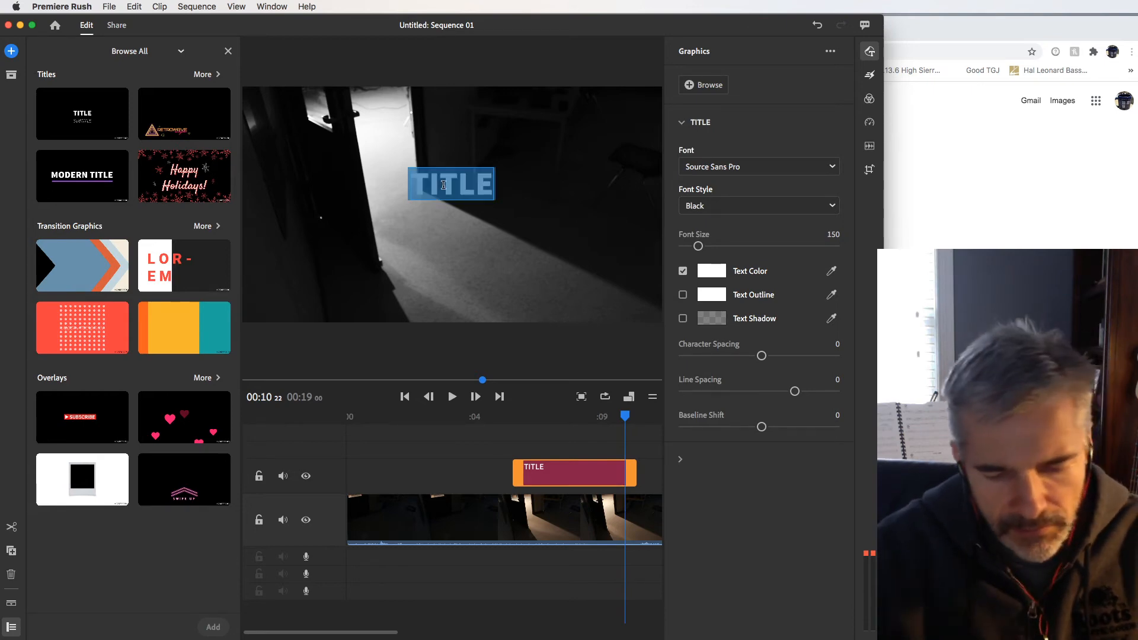
{"action": "type", "text": "MR"}
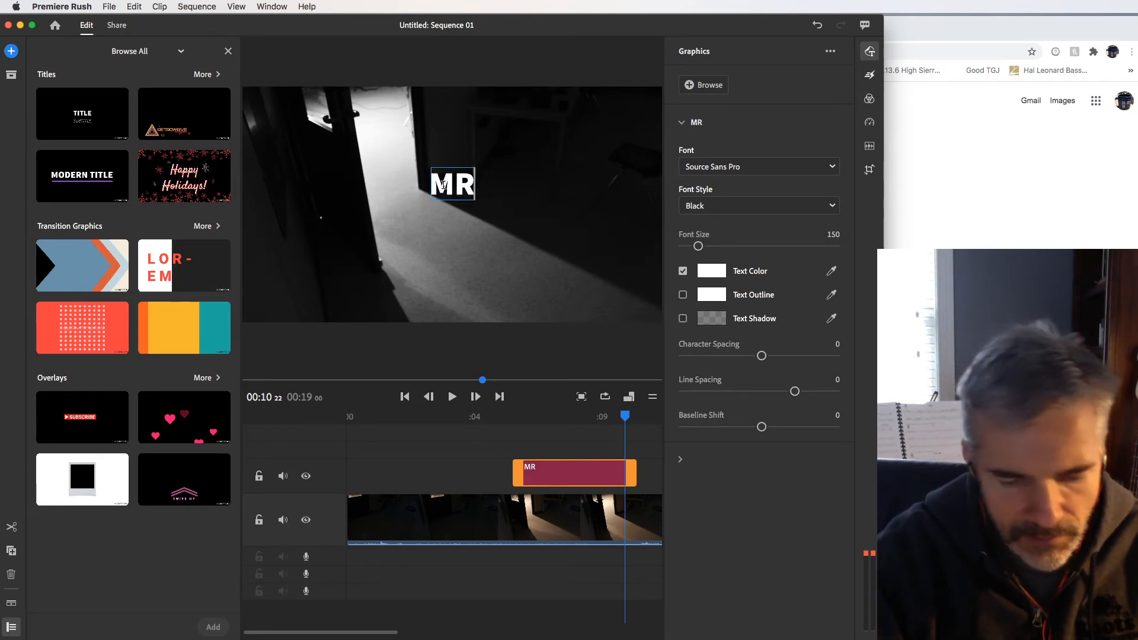
{"action": "type", "text": ". THORNBURROW"}
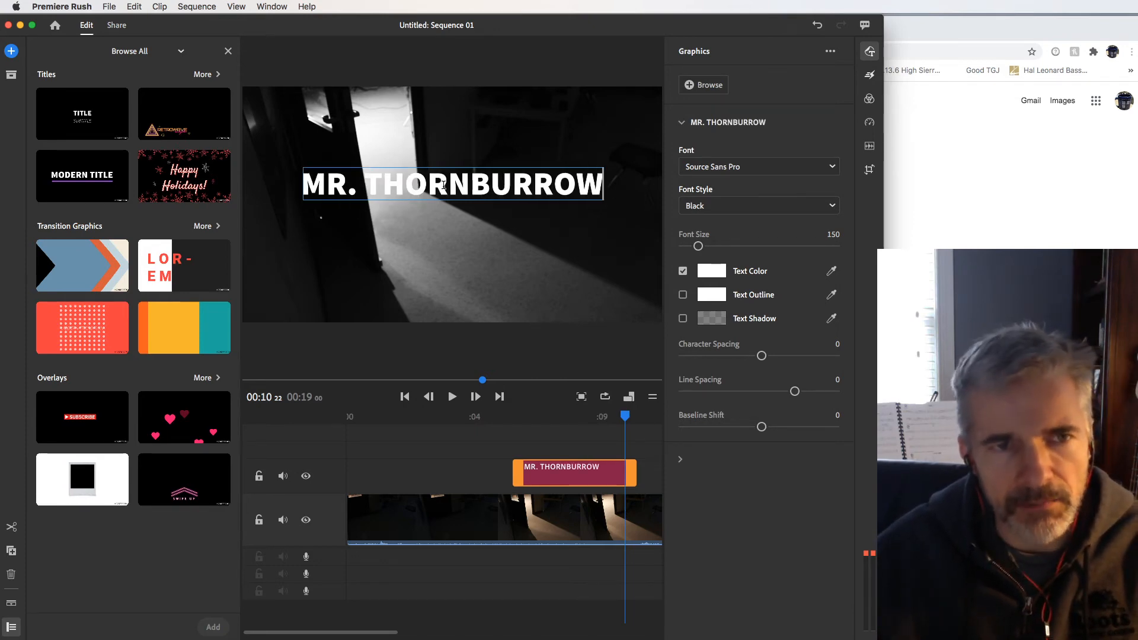
Step: Change the font of the whole title text to Univers
{"action": "key", "text": "super+a"}
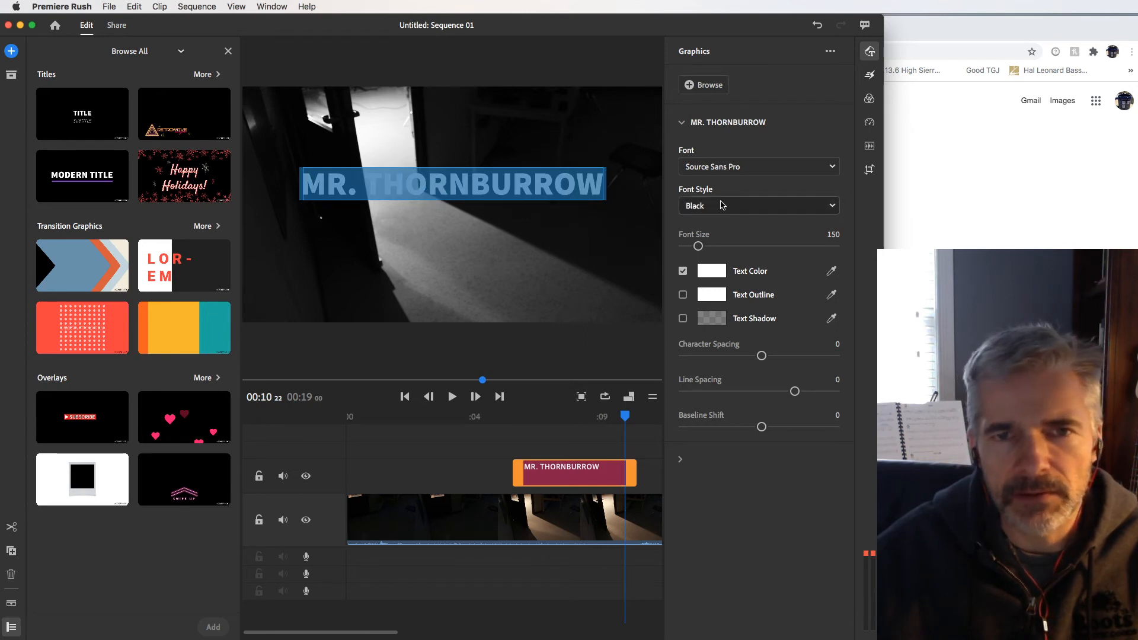
{"action": "left_click", "coordinate": [832, 166]}
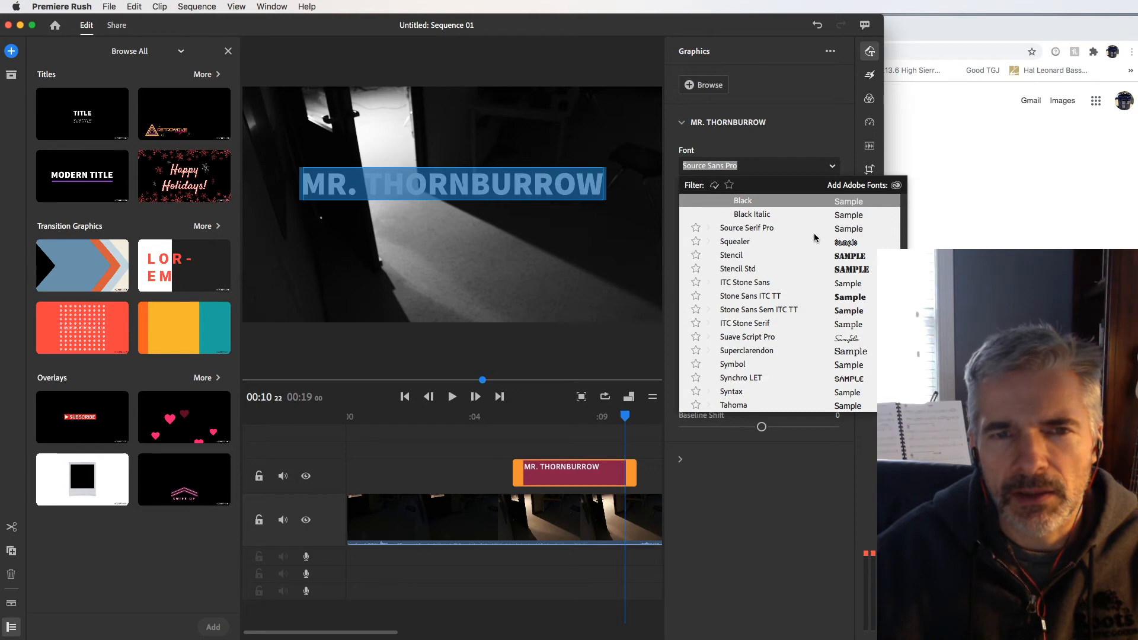
{"action": "scroll", "coordinate": [790, 274], "scroll_direction": "down", "scroll_amount": 5}
{"action": "scroll", "coordinate": [791, 273], "scroll_direction": "down", "scroll_amount": 4}
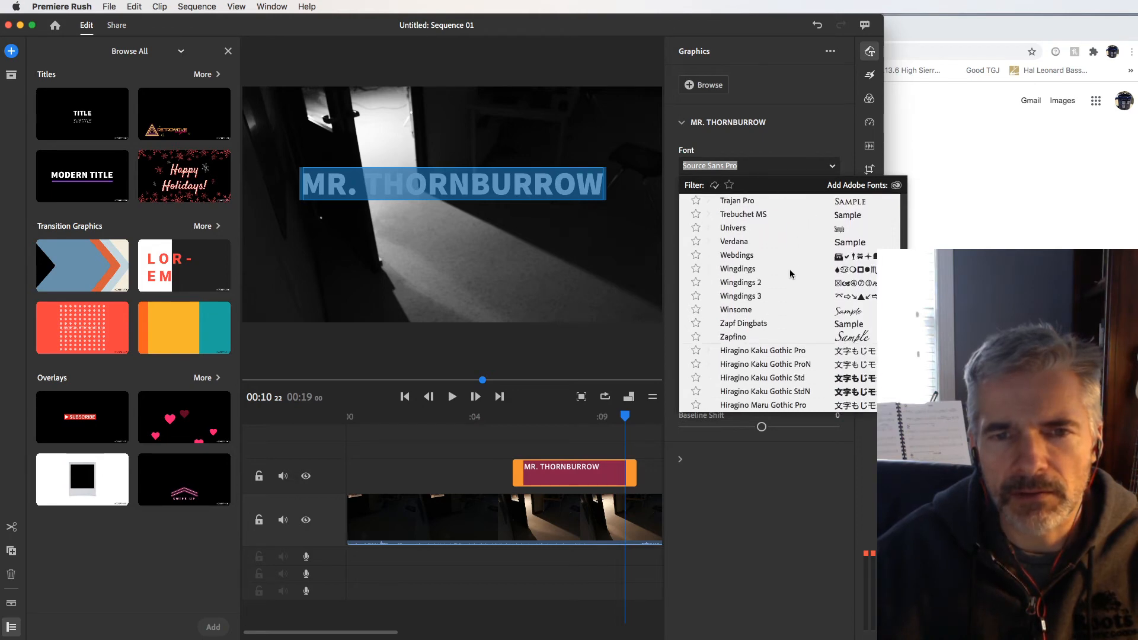
{"action": "scroll", "coordinate": [790, 274], "scroll_direction": "down", "scroll_amount": 1}
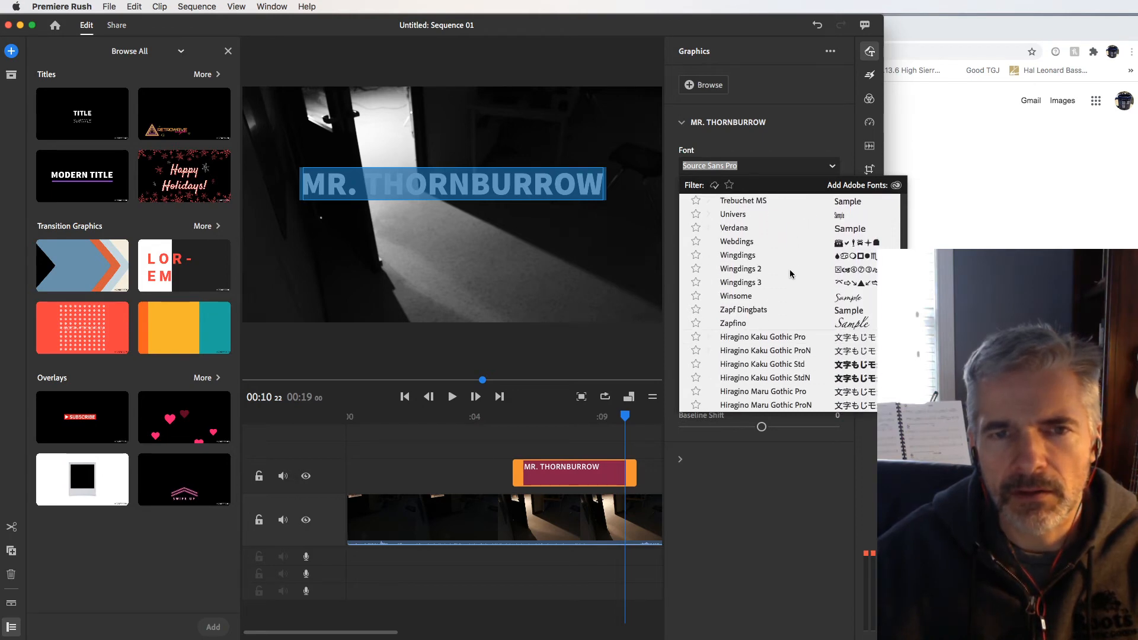
{"action": "left_click", "coordinate": [732, 216]}
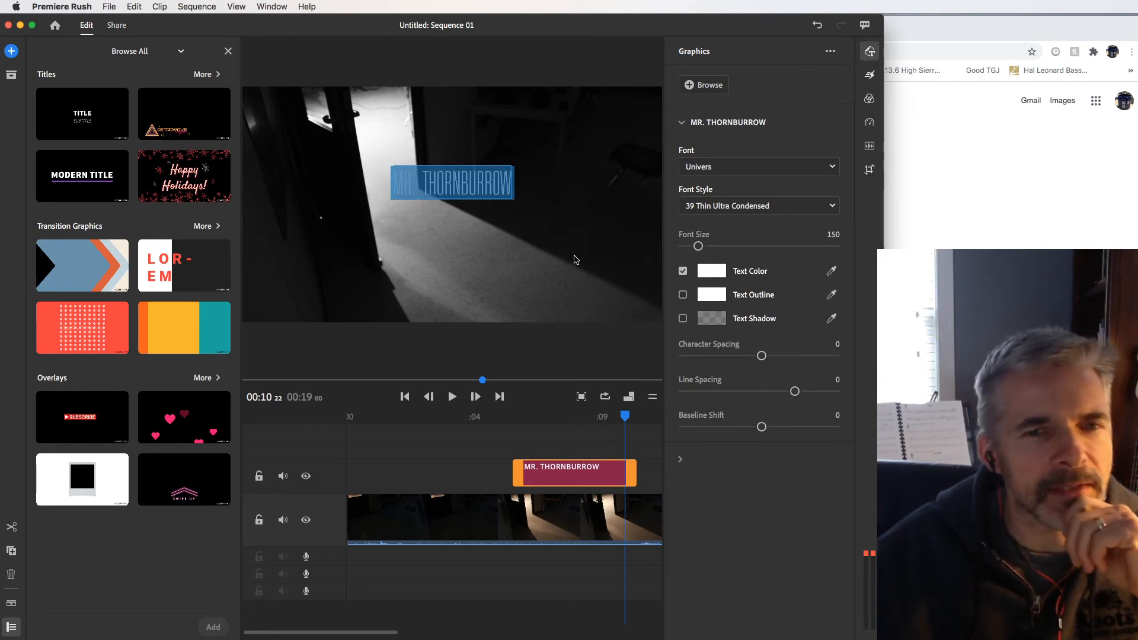
Step: Set the title's text colour to black (000000) and leave text editing
{"action": "left_click", "coordinate": [714, 275]}
{"action": "left_click_drag", "start_coordinate": [481, 290], "coordinate": [376, 231]}
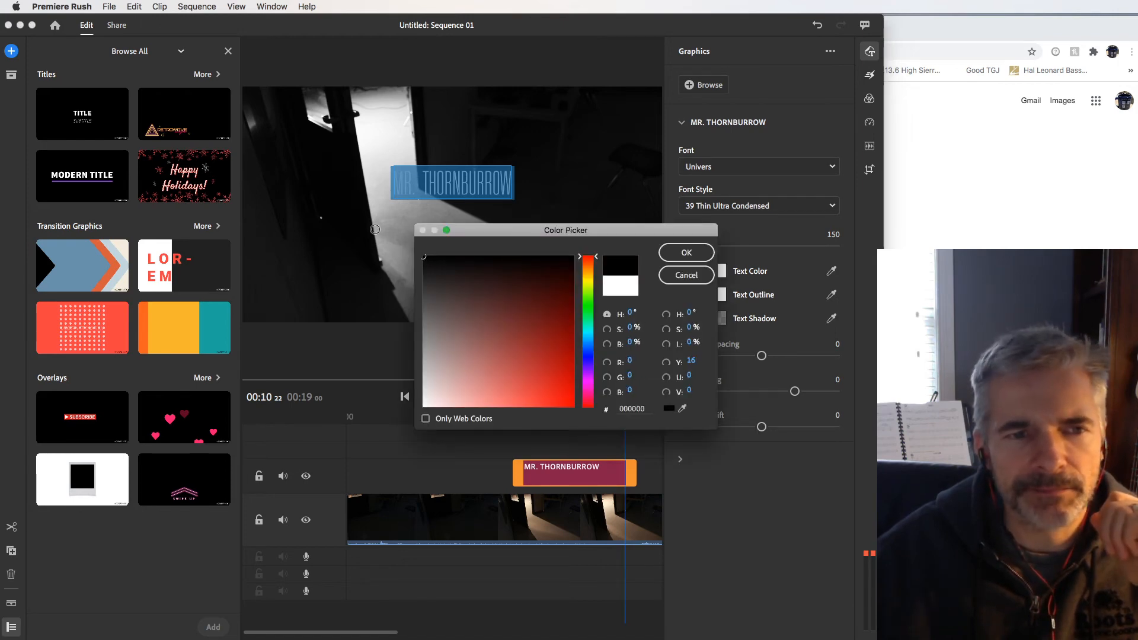
{"action": "left_click", "coordinate": [686, 252]}
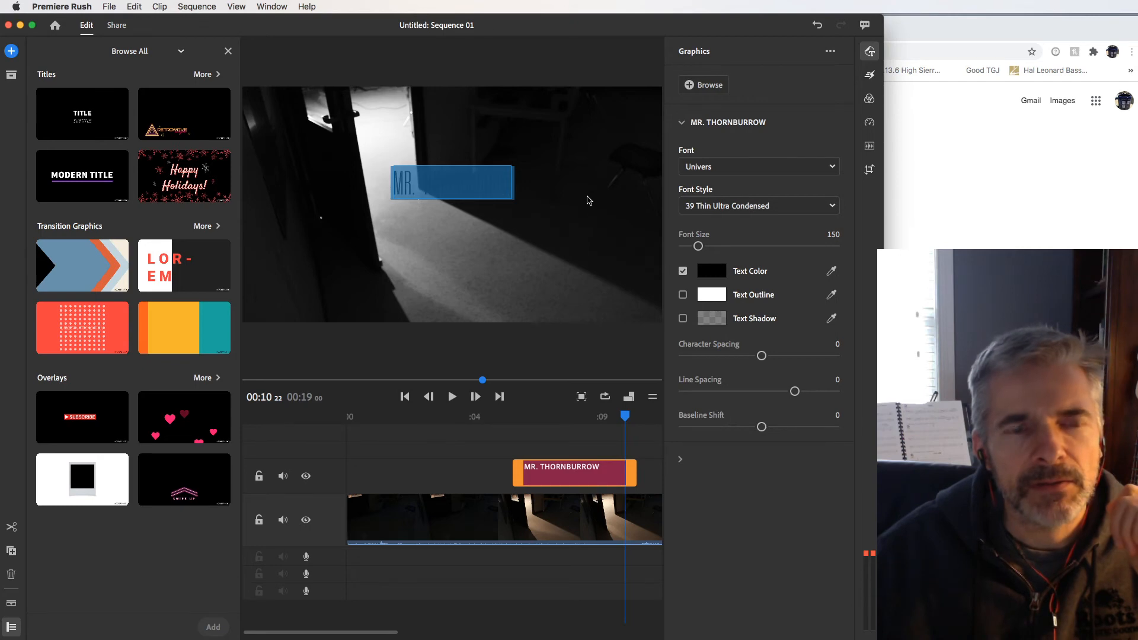
{"action": "left_click", "coordinate": [588, 200]}
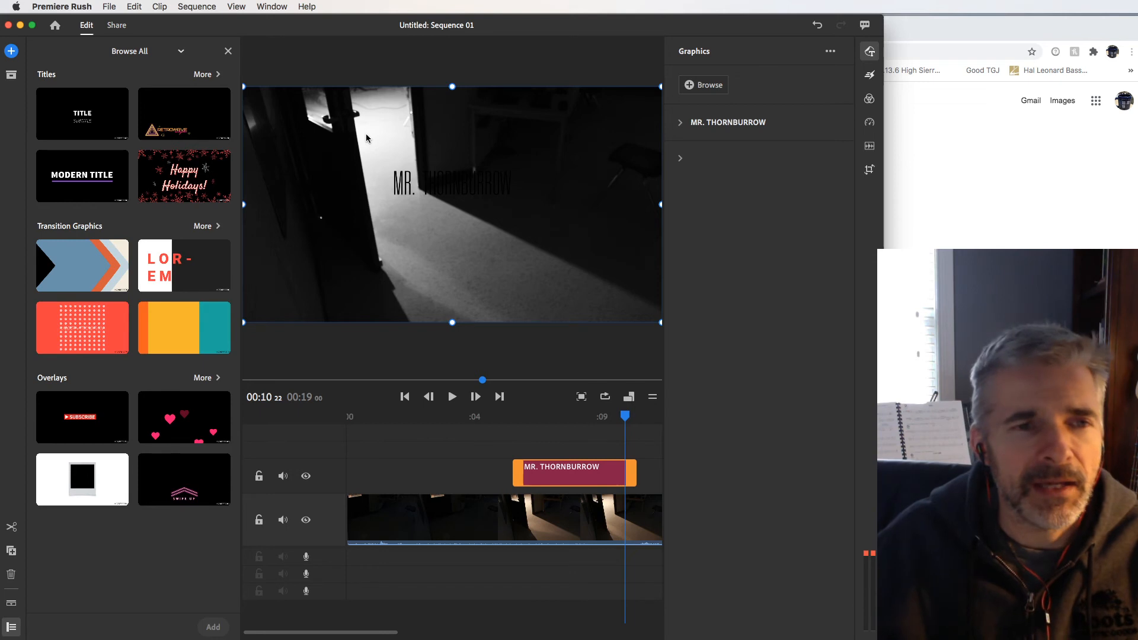
Step: Increase the font size of the whole title text to 247 and leave text editing
{"action": "double_click", "coordinate": [407, 184]}
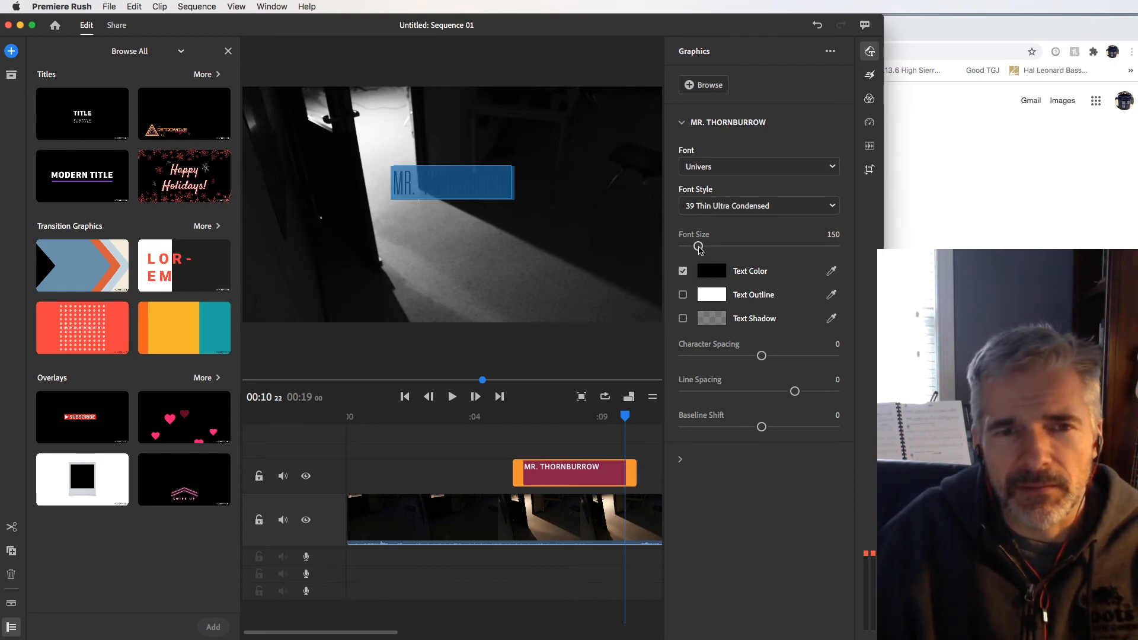
{"action": "left_click_drag", "start_coordinate": [697, 245], "coordinate": [708, 248]}
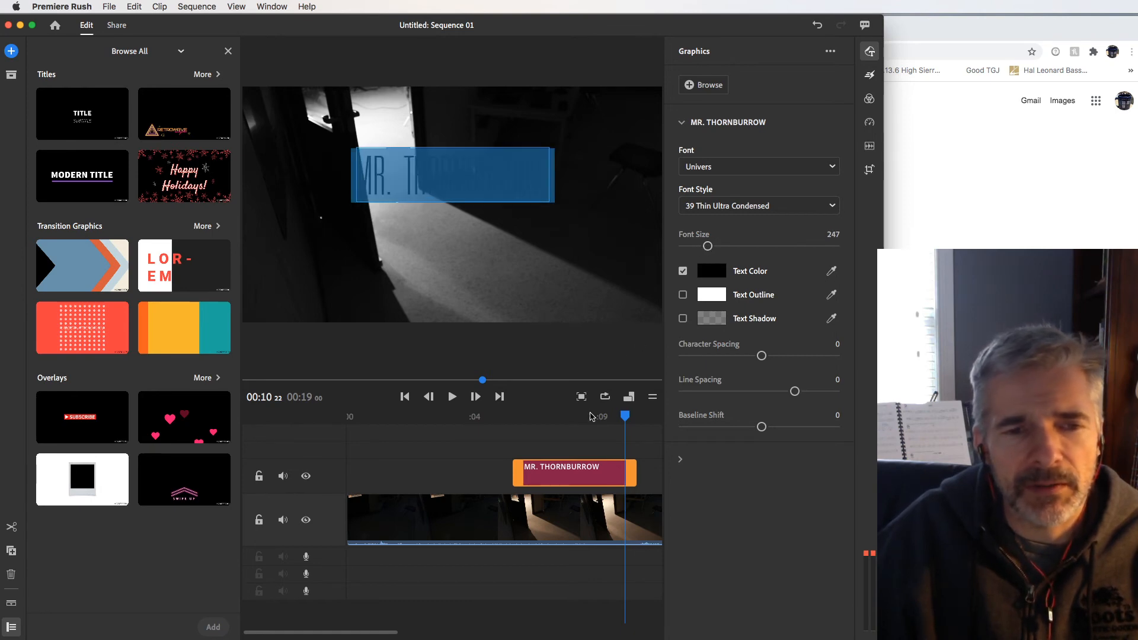
{"action": "left_click", "coordinate": [574, 445]}
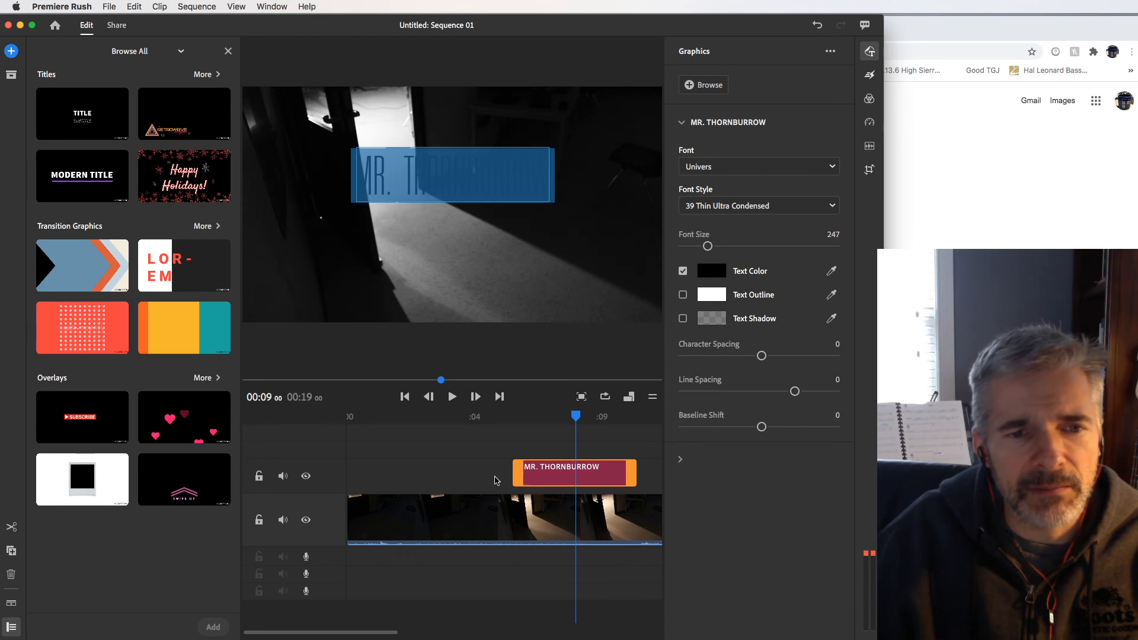
{"action": "left_click", "coordinate": [561, 505]}
{"action": "left_click", "coordinate": [560, 476]}
{"action": "left_click", "coordinate": [573, 477]}
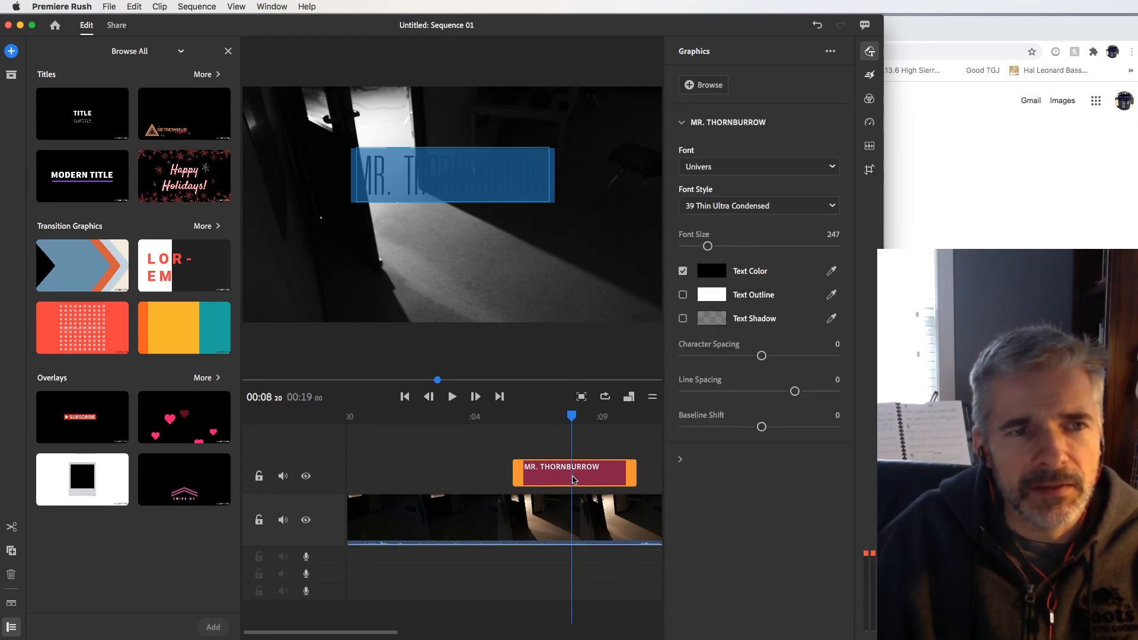
{"action": "left_click", "coordinate": [466, 271]}
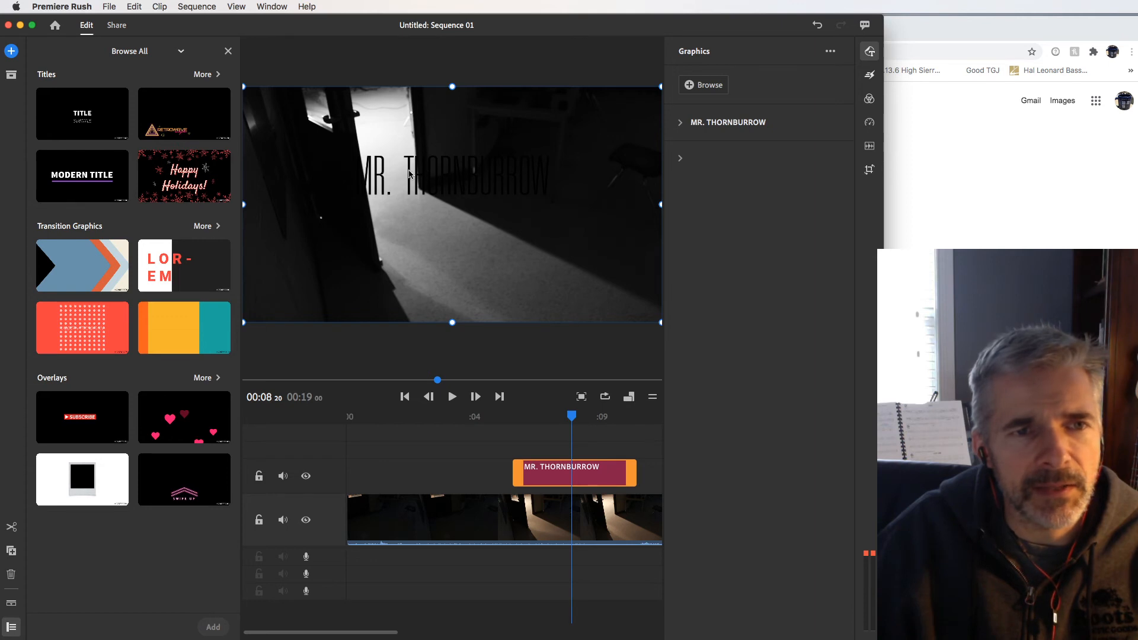
Step: Fit the title onto the lit floor, scaled down slightly and rotated clockwise to run parallel to the light's diagonal edge
{"action": "left_click_drag", "start_coordinate": [436, 237], "coordinate": [445, 253]}
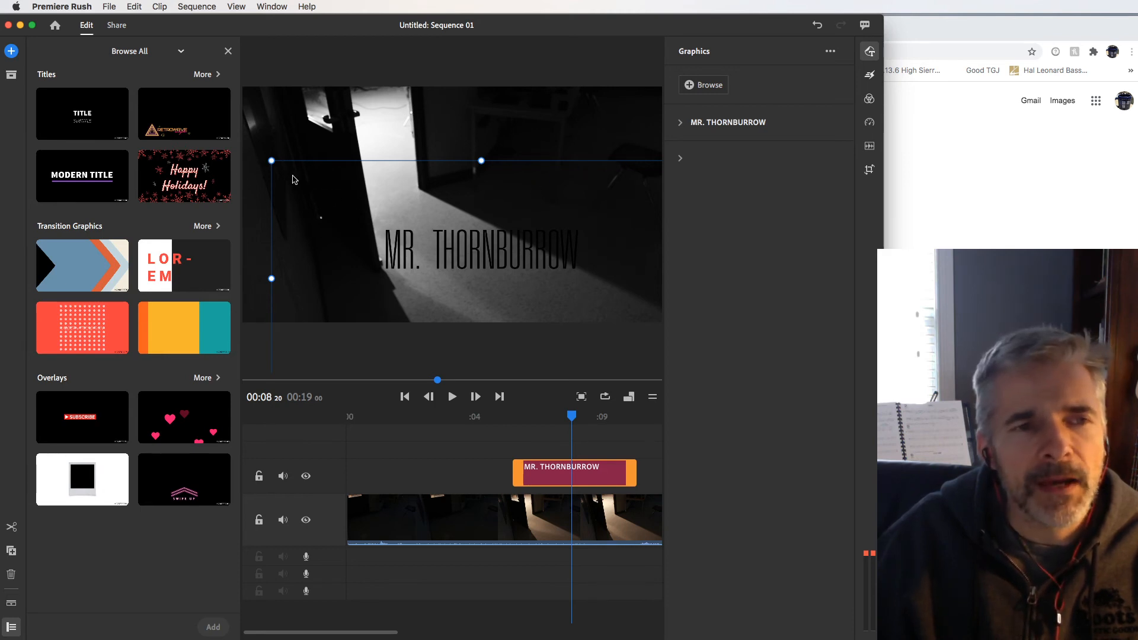
{"action": "left_click_drag", "start_coordinate": [271, 161], "coordinate": [305, 180]}
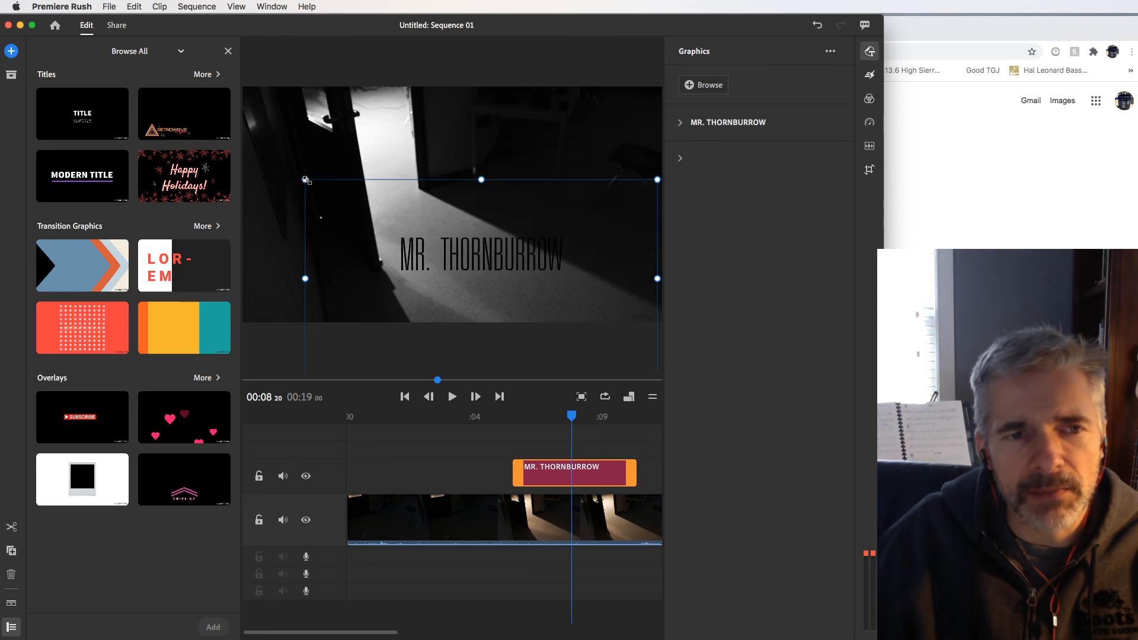
{"action": "left_click_drag", "start_coordinate": [304, 178], "coordinate": [298, 176]}
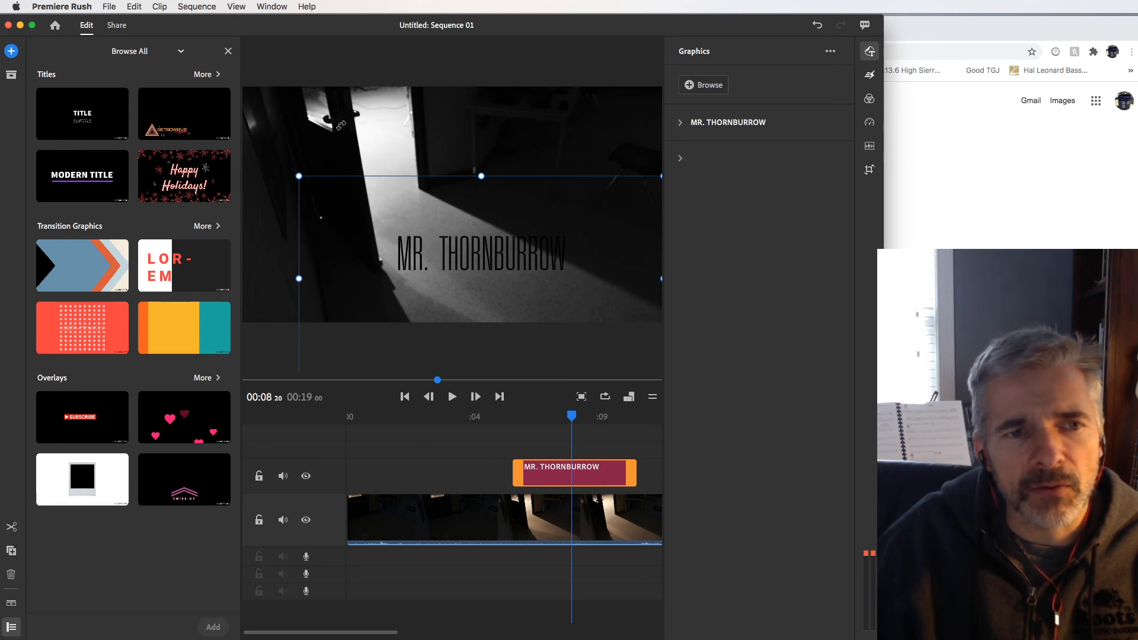
{"action": "left_click_drag", "start_coordinate": [347, 123], "coordinate": [386, 97]}
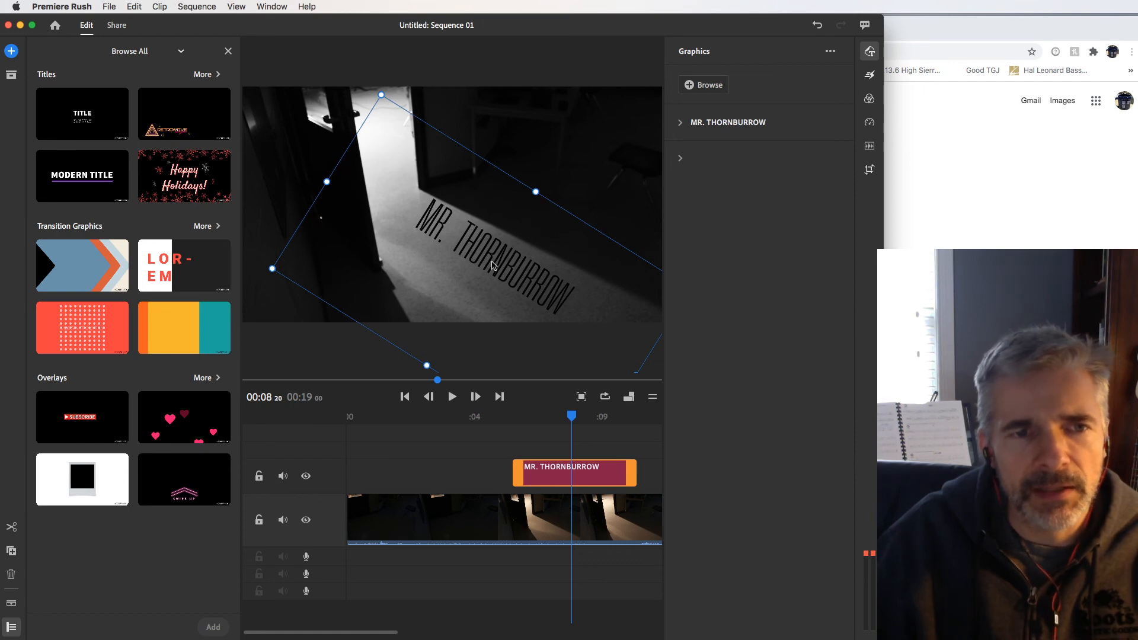
{"action": "left_click_drag", "start_coordinate": [496, 266], "coordinate": [472, 266]}
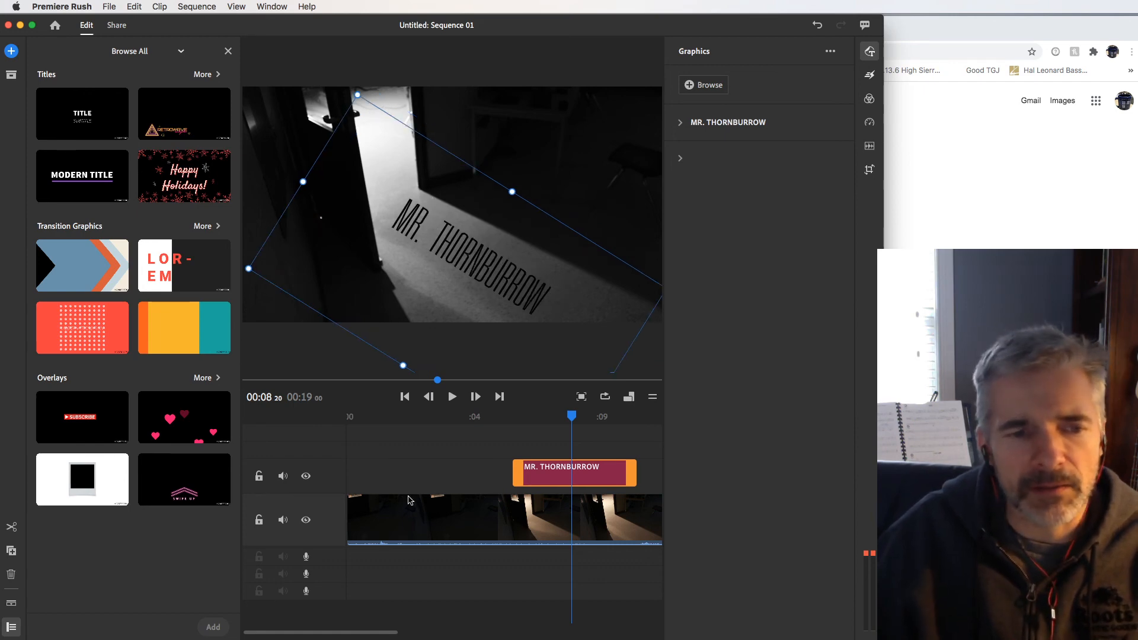
Step: Extend both ends of the title clip so it spans the full length of the doorway footage
{"action": "left_click_drag", "start_coordinate": [396, 629], "coordinate": [535, 632]}
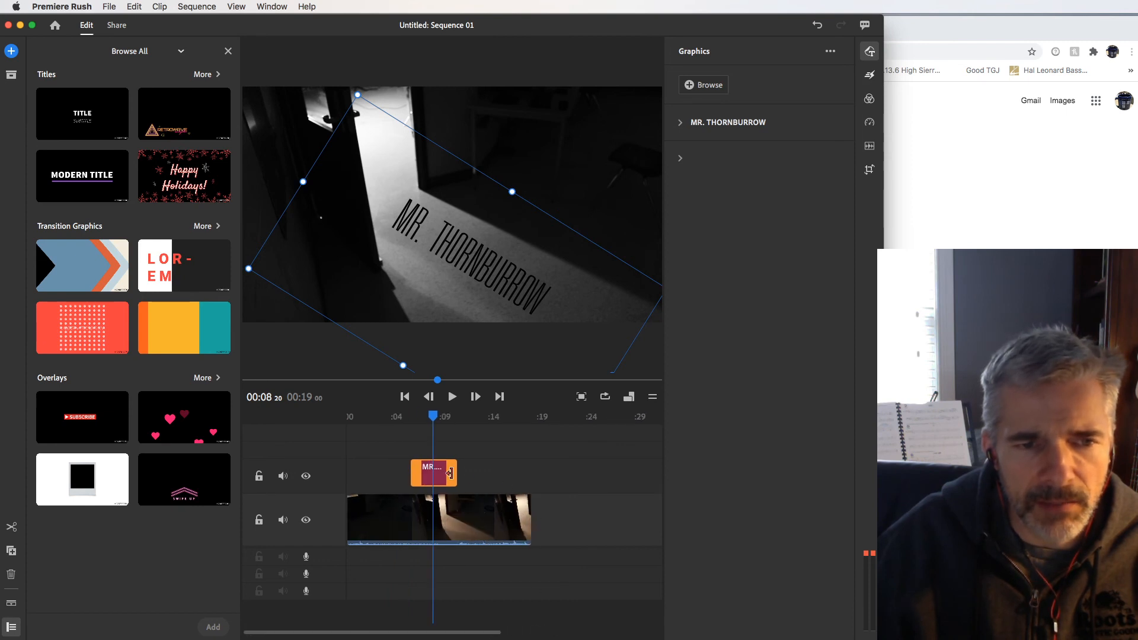
{"action": "left_click_drag", "start_coordinate": [453, 474], "coordinate": [528, 474]}
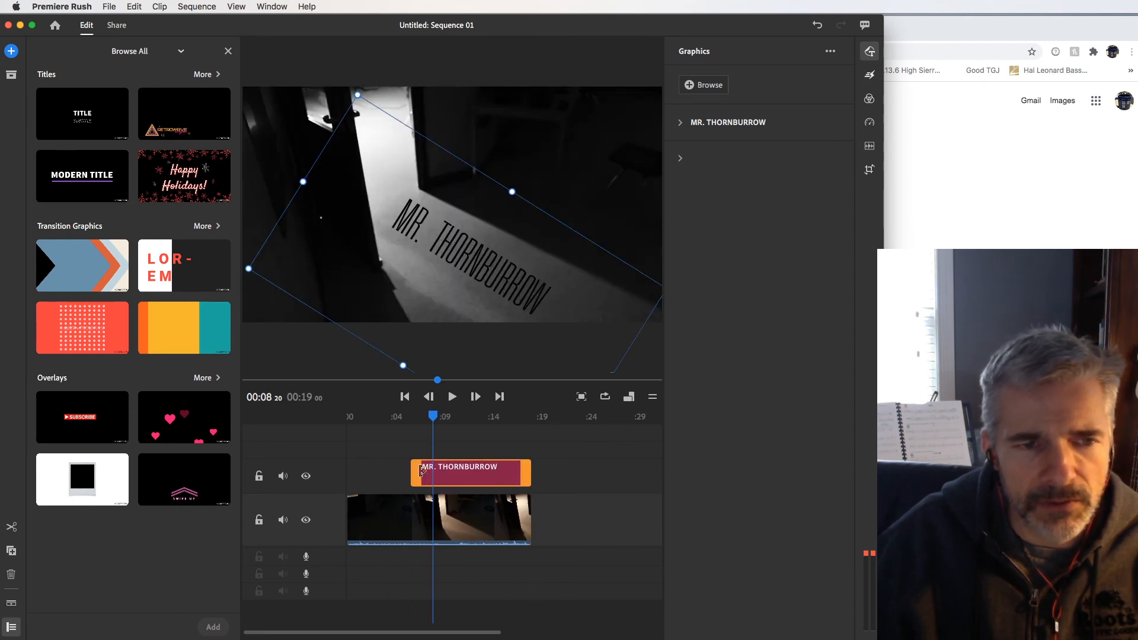
{"action": "left_click_drag", "start_coordinate": [418, 472], "coordinate": [349, 473]}
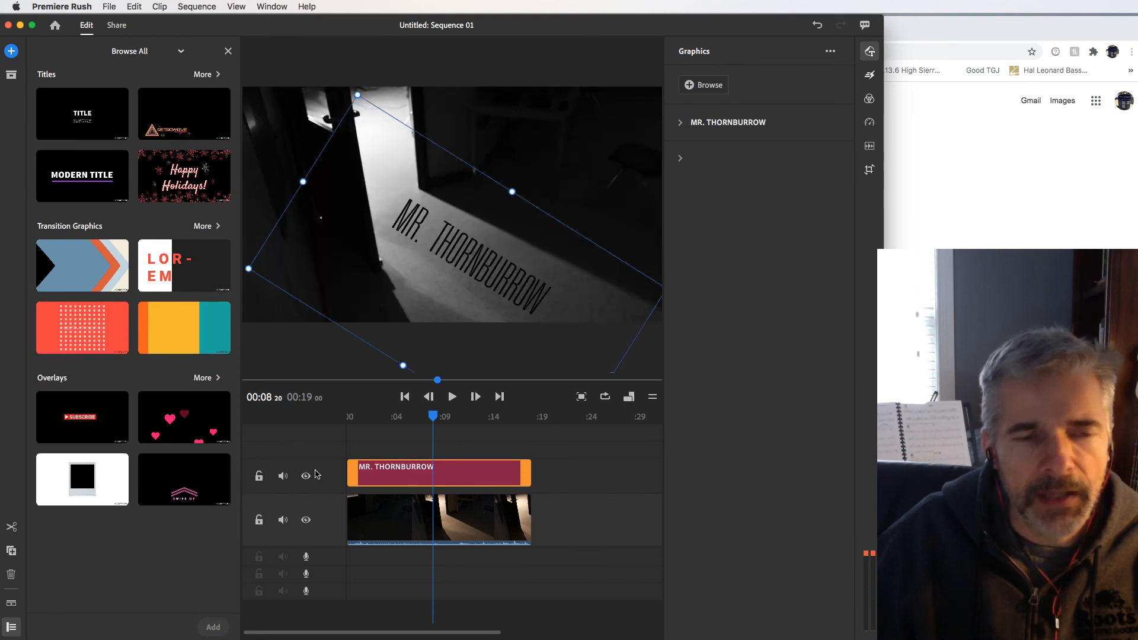
Step: Play the sequence from the beginning to about 8 seconds to check the title against the opening door's light
{"action": "left_click_drag", "start_coordinate": [432, 417], "coordinate": [269, 421]}
{"action": "left_click", "coordinate": [366, 536]}
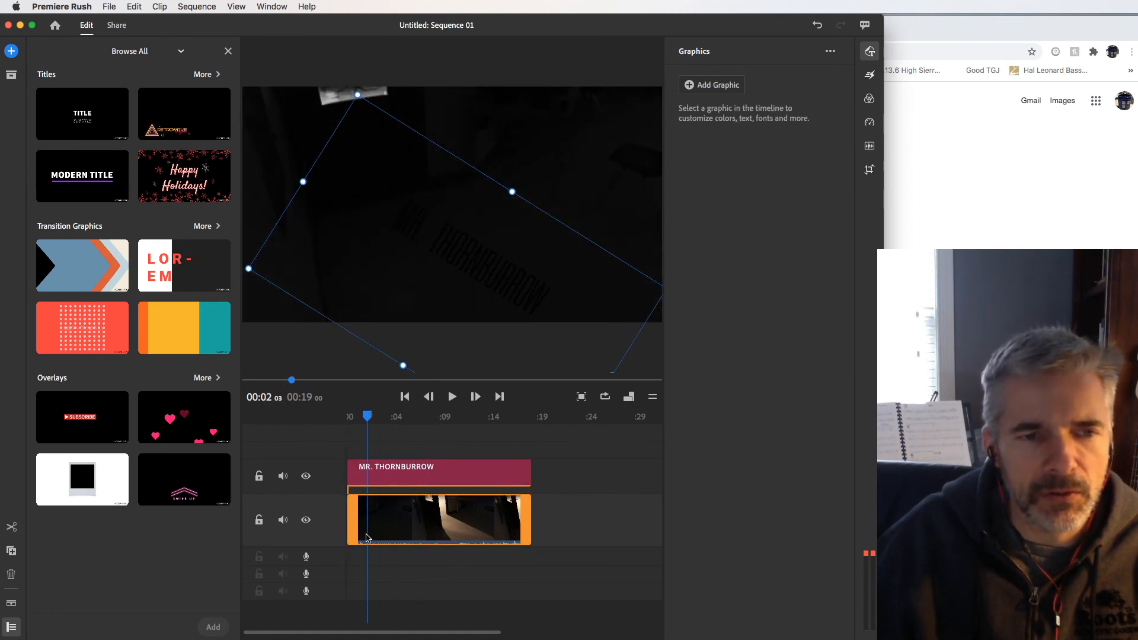
{"action": "left_click_drag", "start_coordinate": [362, 417], "coordinate": [327, 421]}
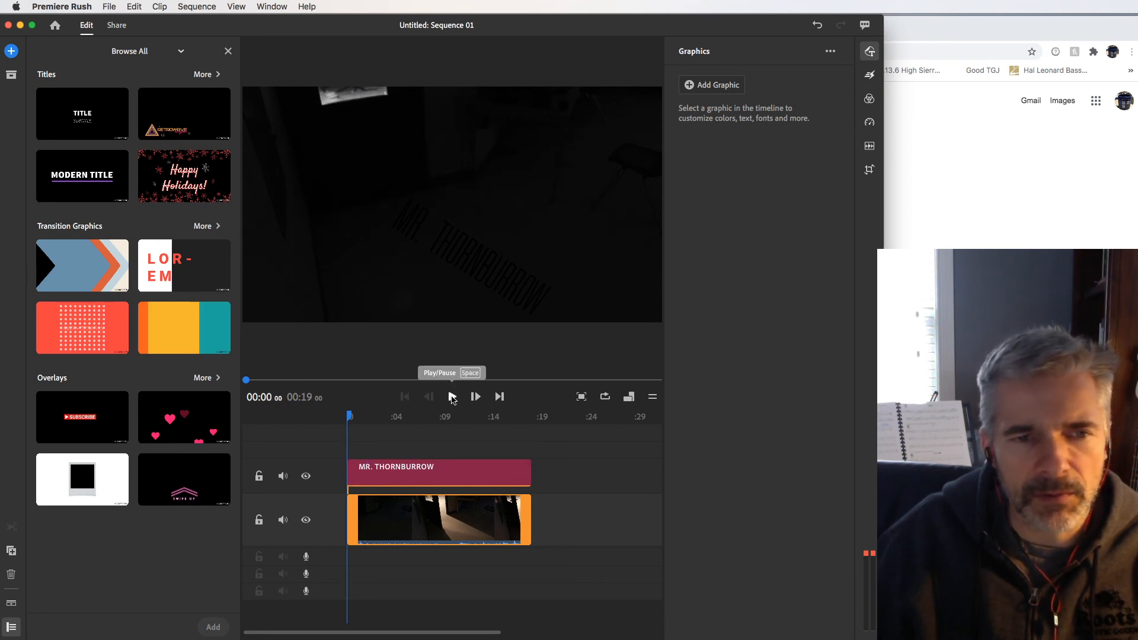
{"action": "left_click", "coordinate": [452, 402]}
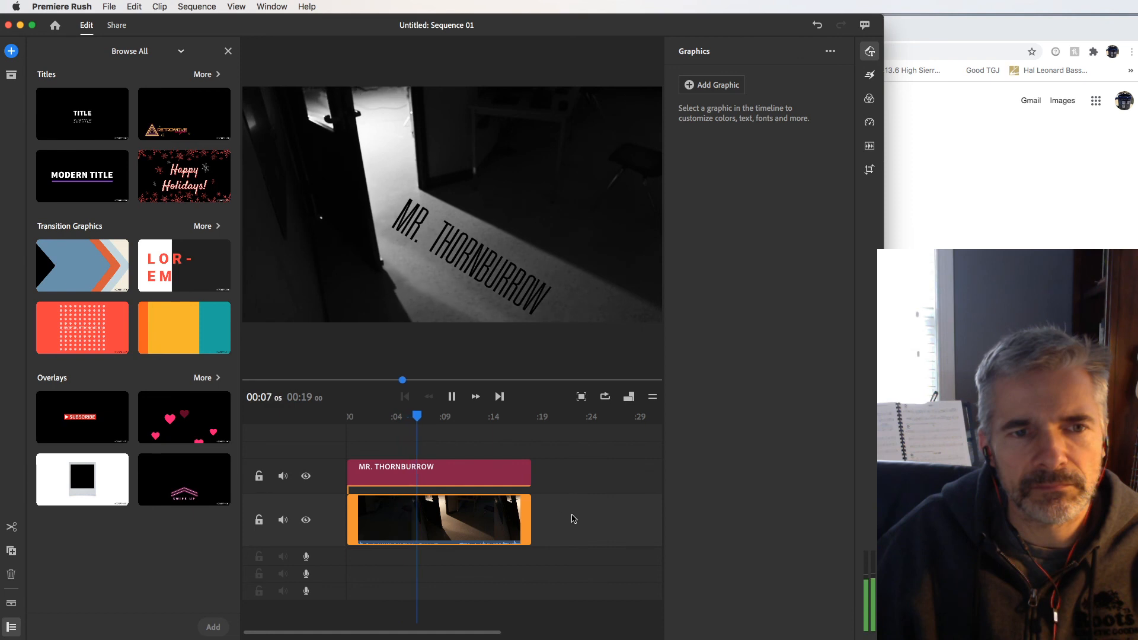
{"action": "left_click", "coordinate": [453, 397]}
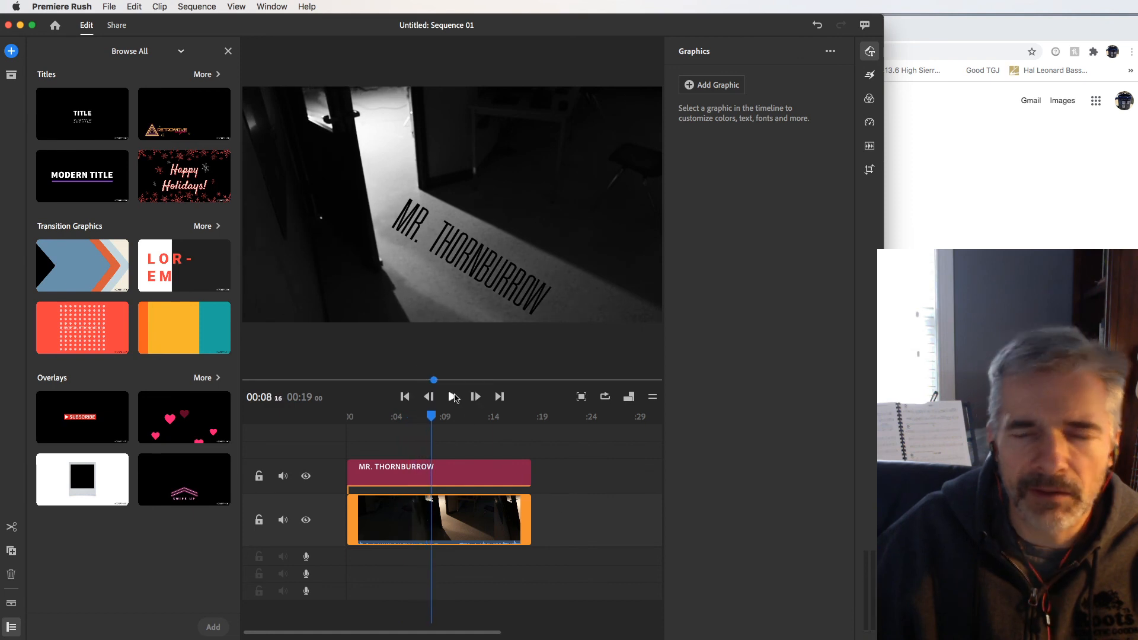